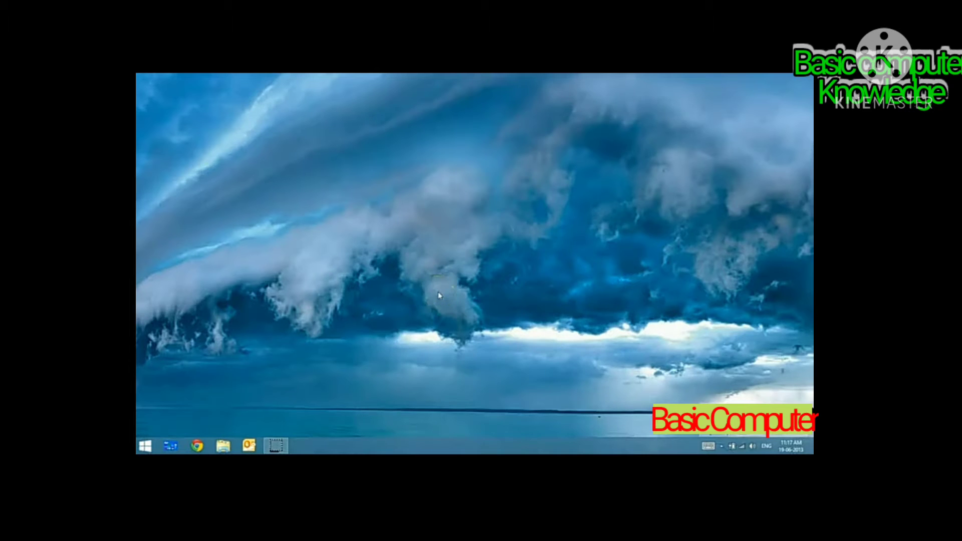
Launch Microsoft Word 2010 from the Windows 8 Start menu to get a blank Document1
left_click(440, 288)
left_click(144, 447)
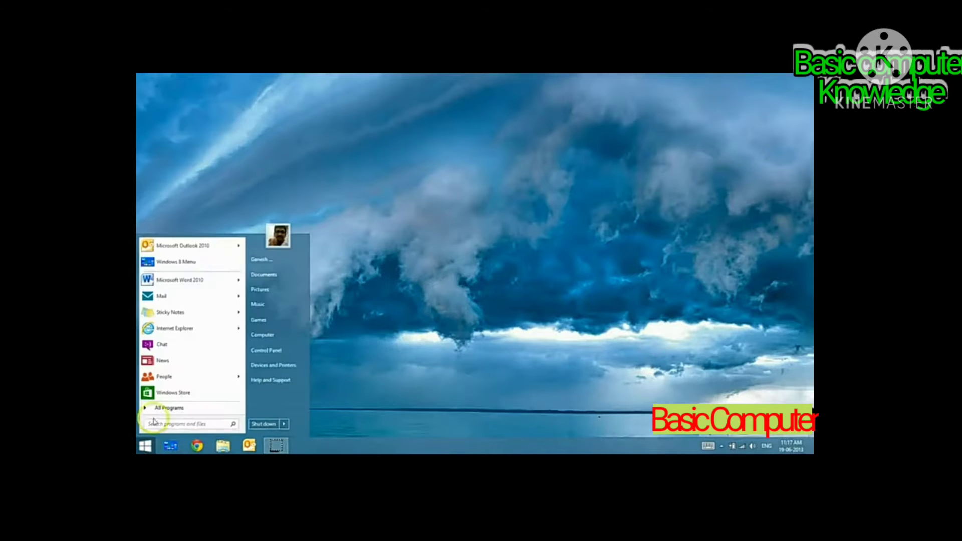
left_click(168, 283)
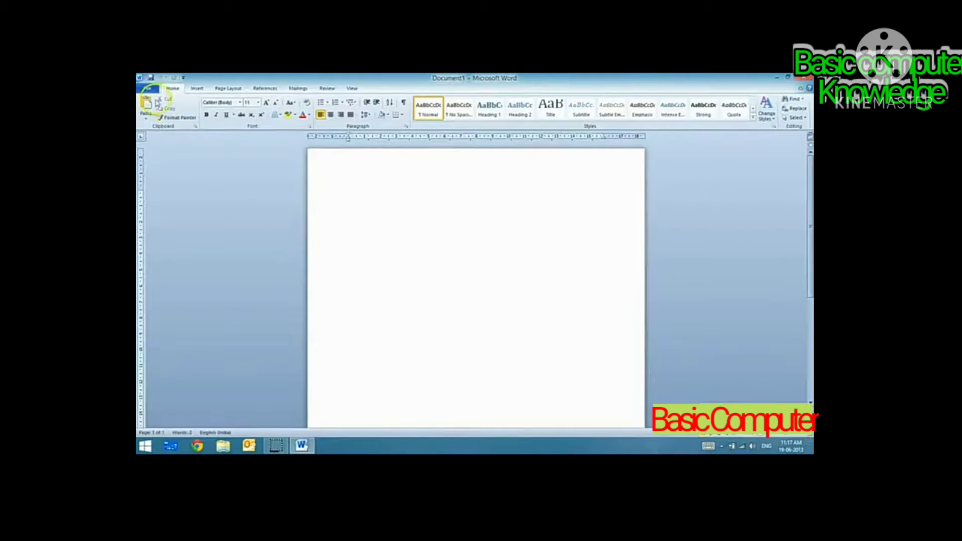
Open the Sample1 document from the Desktop folder
left_click(148, 88)
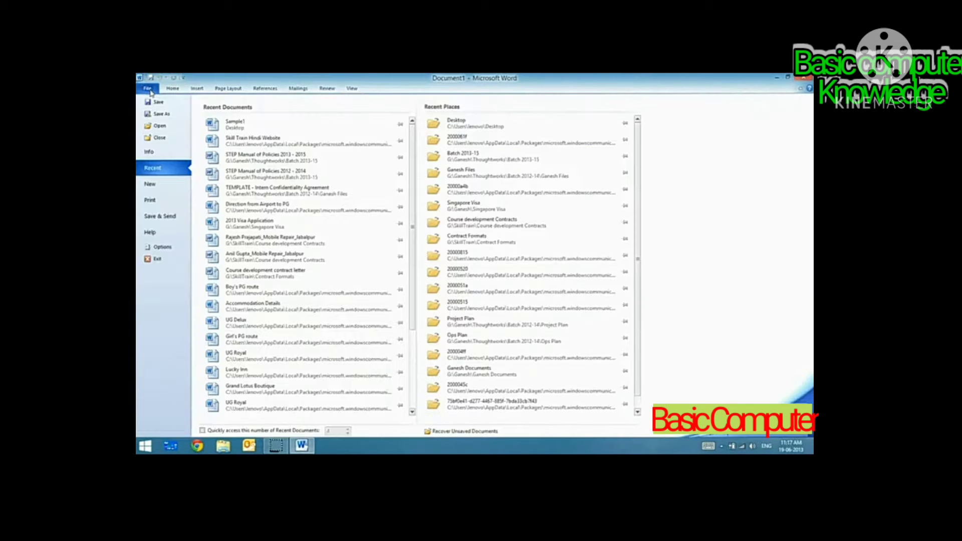
left_click(160, 128)
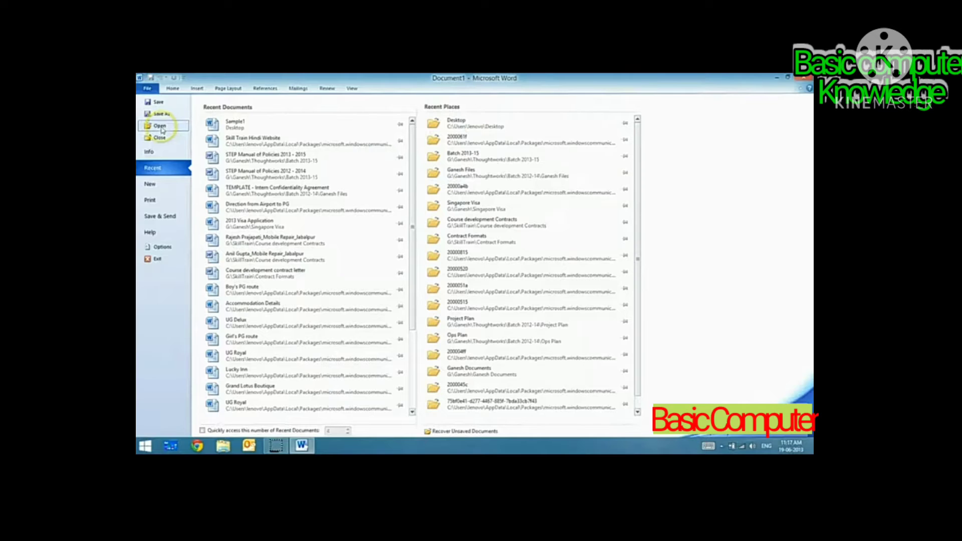
left_click(160, 127)
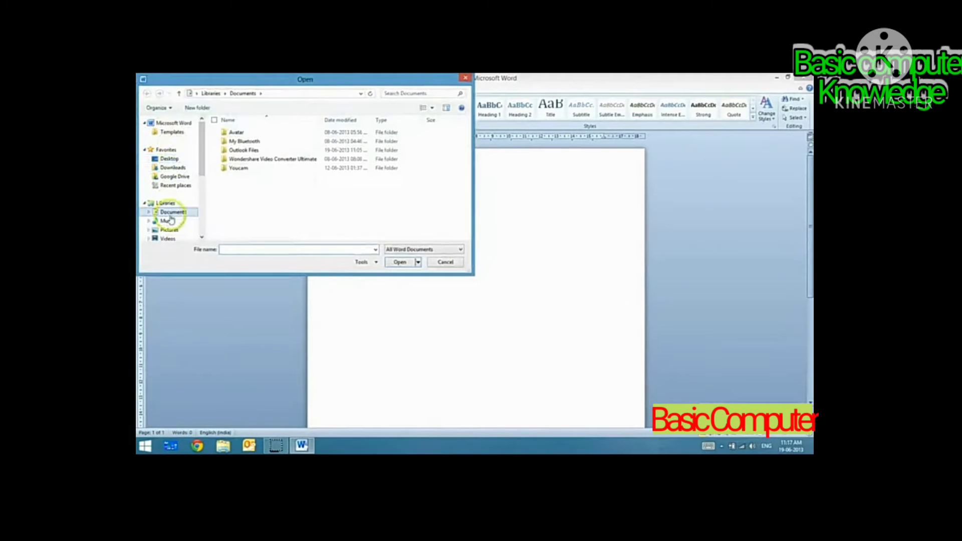
left_click(169, 159)
left_click(345, 199)
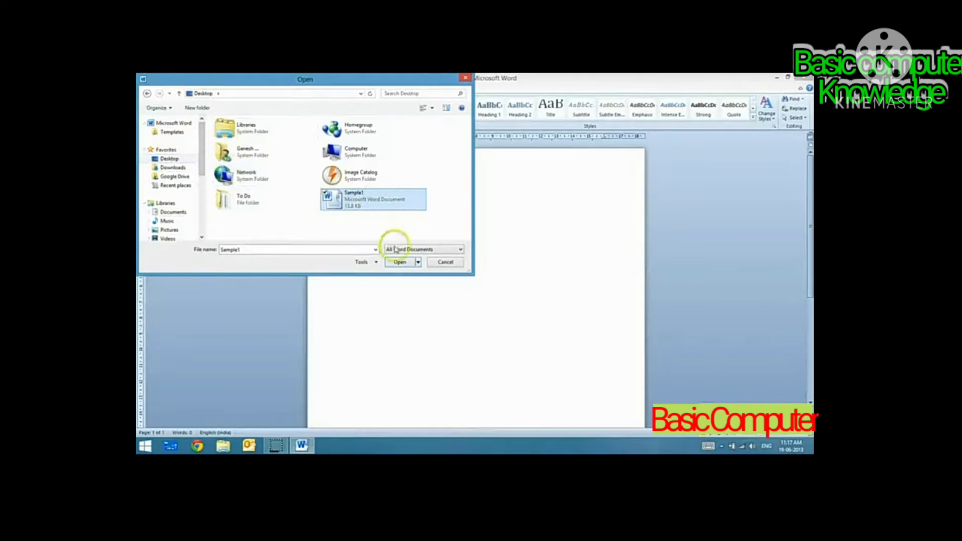
left_click(400, 262)
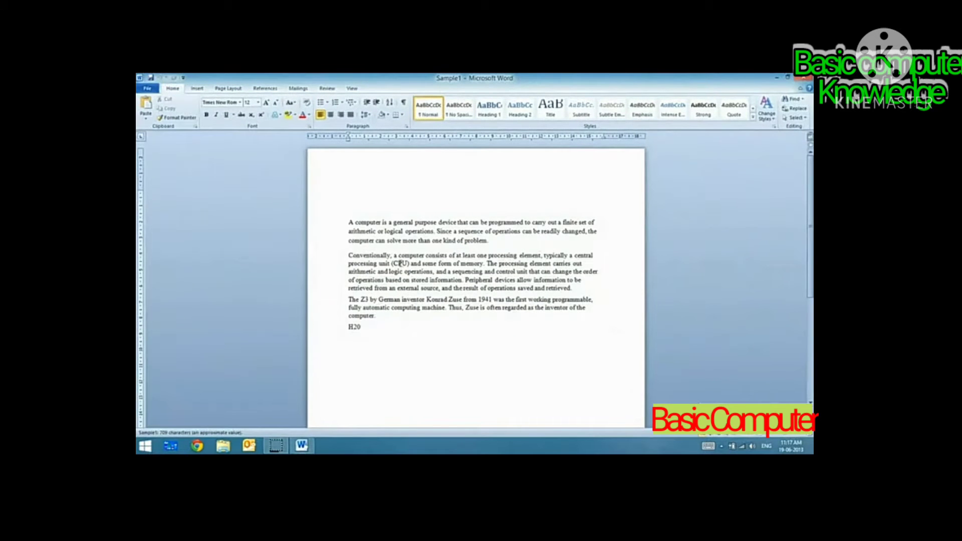
left_click(385, 257)
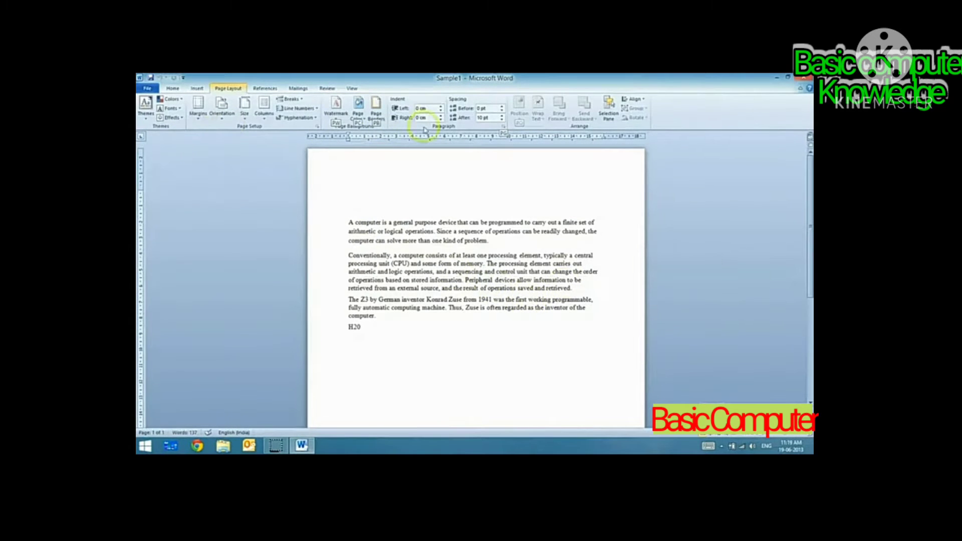
left_click(172, 88)
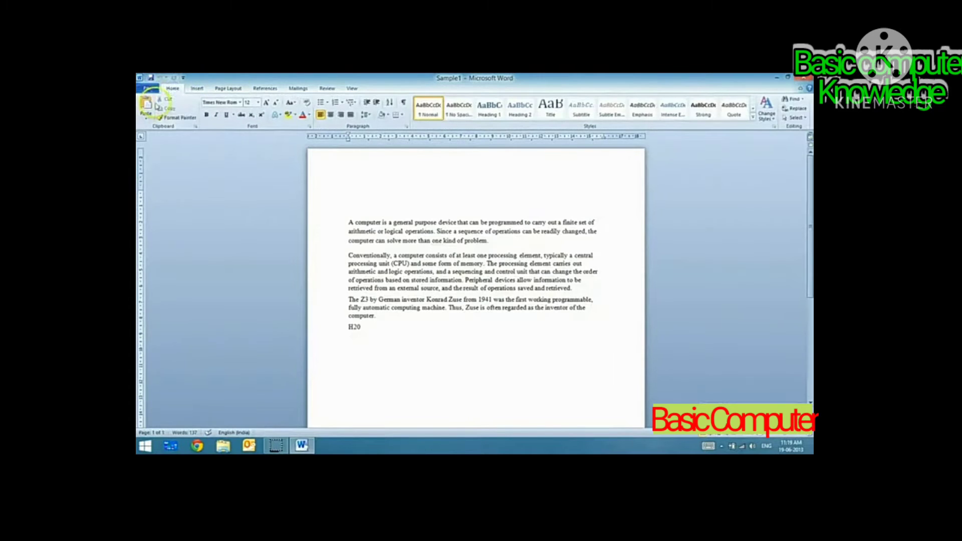
left_click(198, 89)
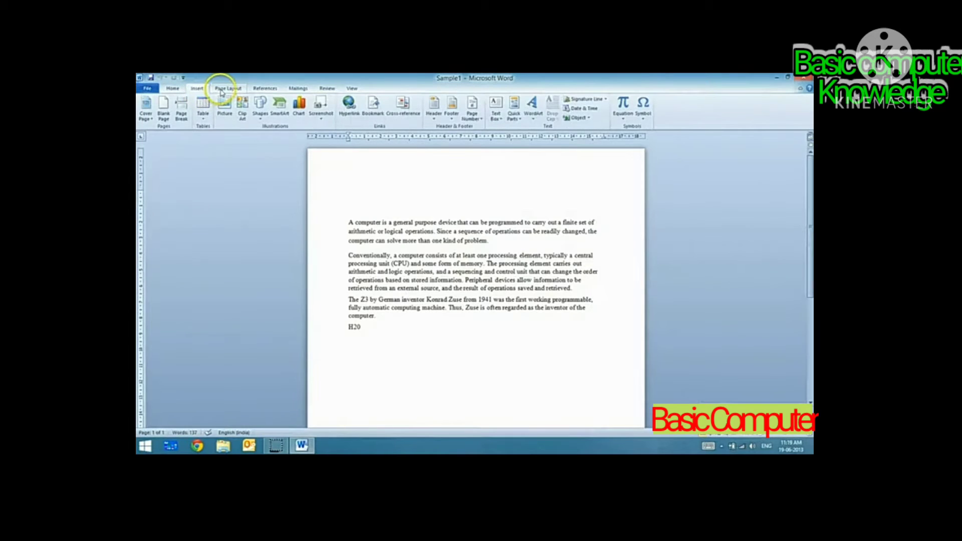
left_click(221, 89)
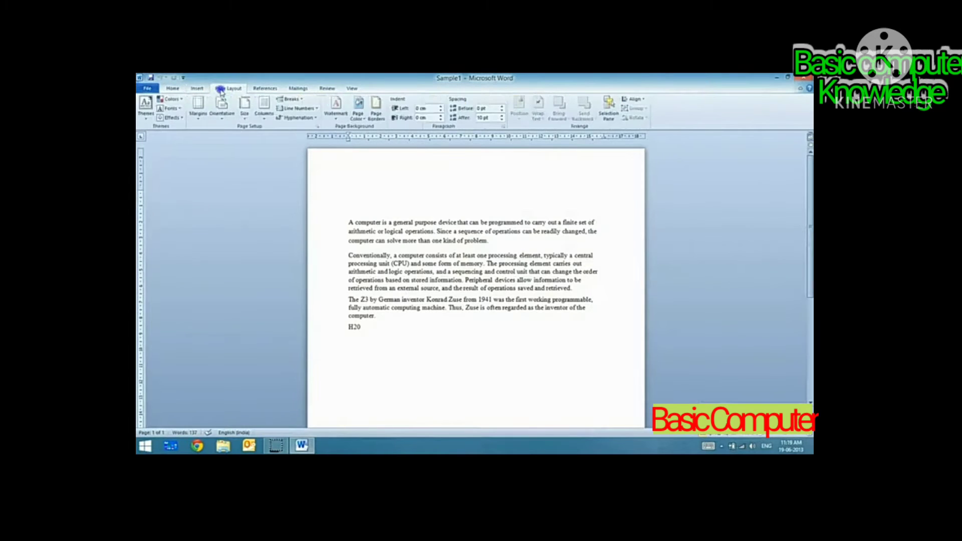
left_click(260, 89)
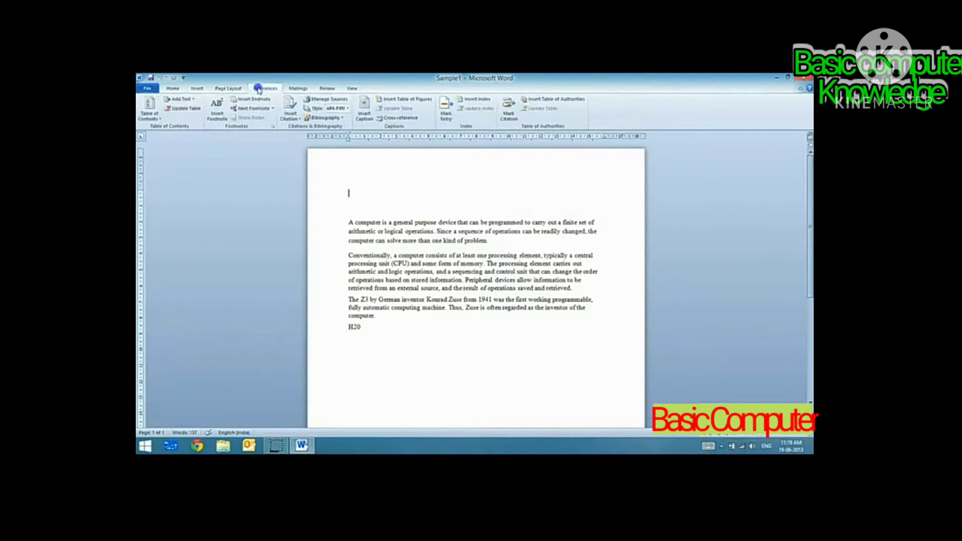
left_click(295, 89)
left_click(324, 90)
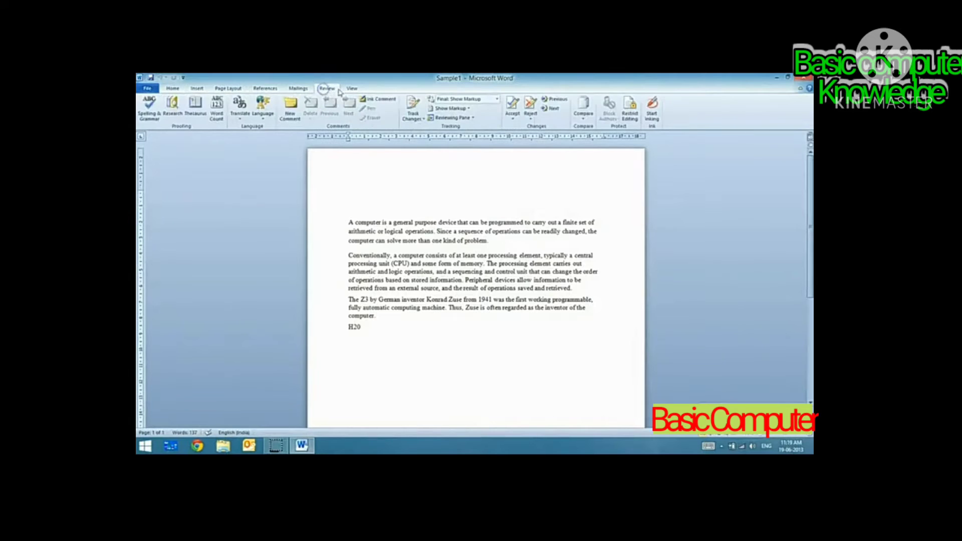
left_click(346, 89)
left_click(254, 90)
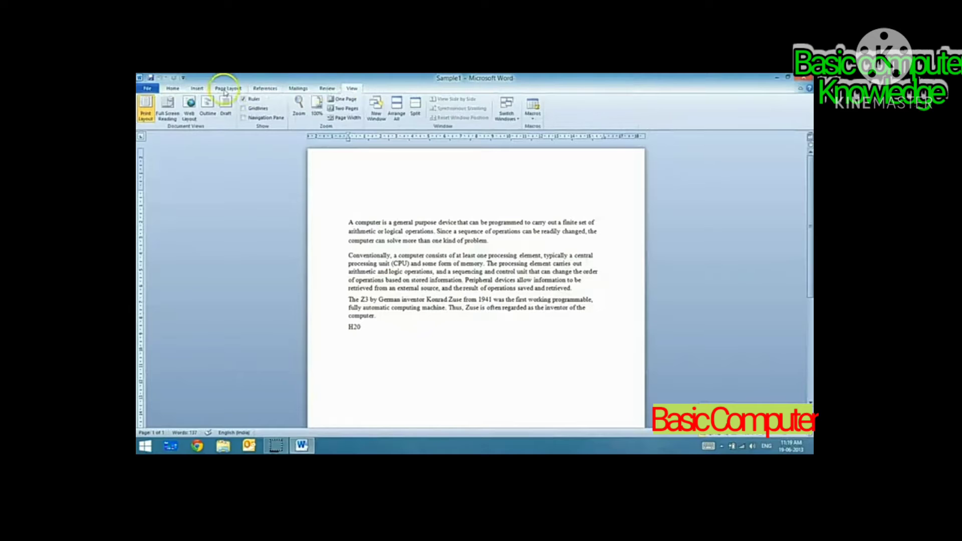
left_click(175, 91)
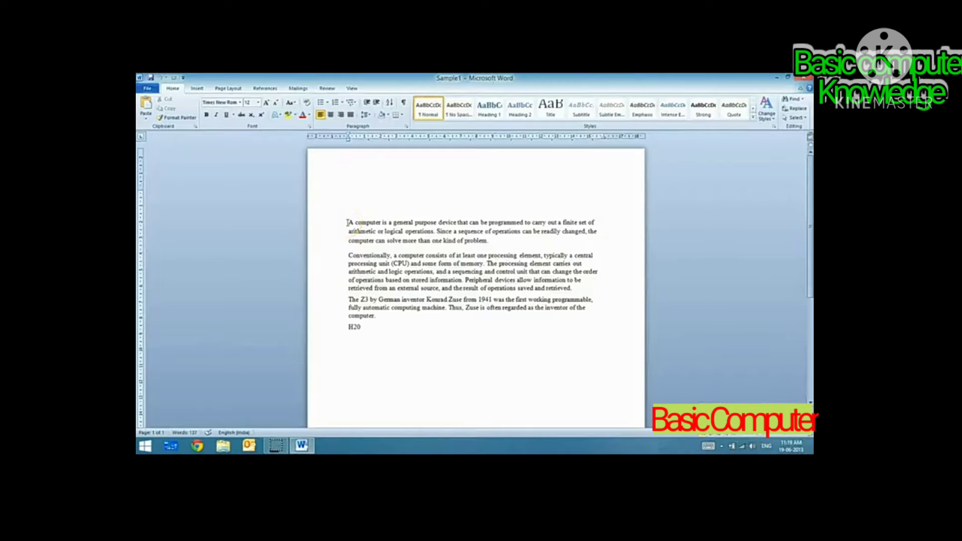
left_click_drag(349, 222, 396, 315)
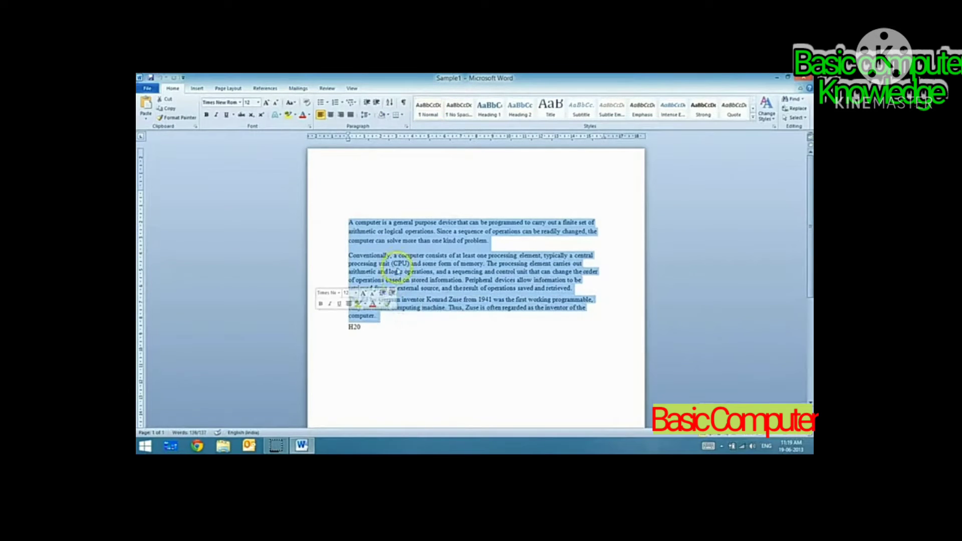
left_click(397, 264)
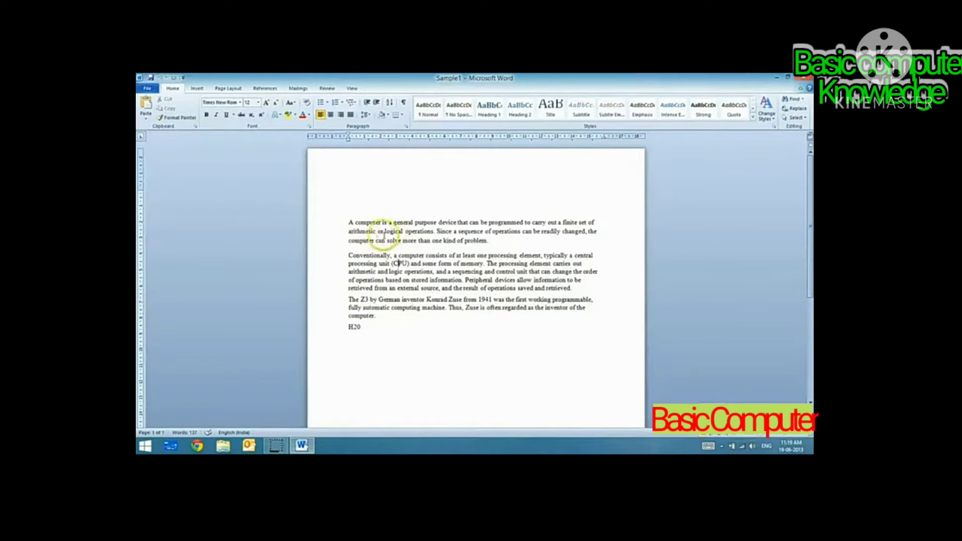
left_click_drag(349, 222, 485, 240)
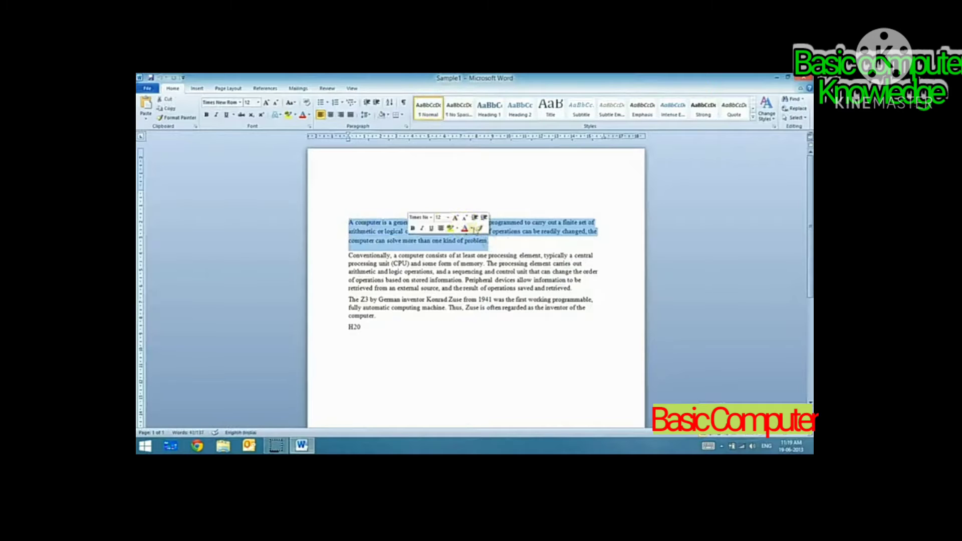
left_click(473, 247)
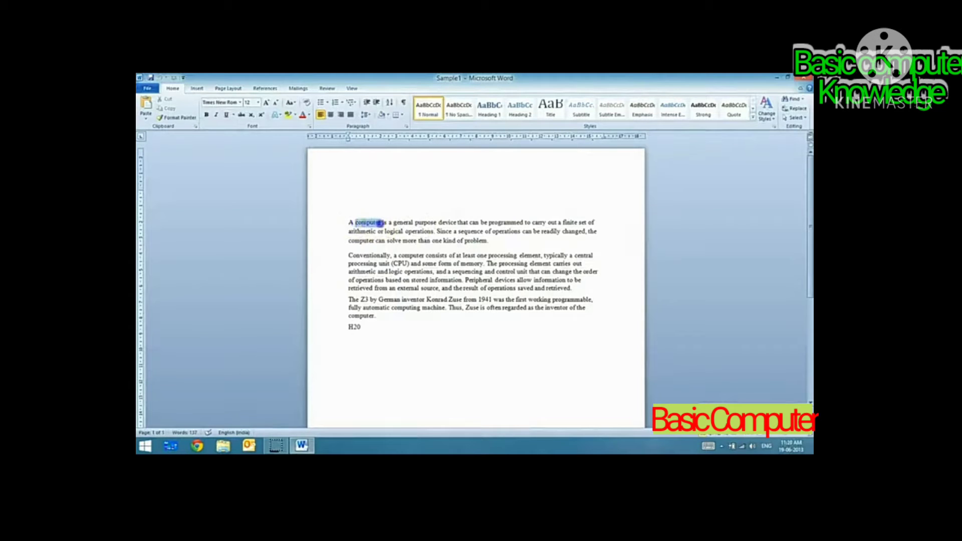
left_click_drag(384, 223, 371, 230)
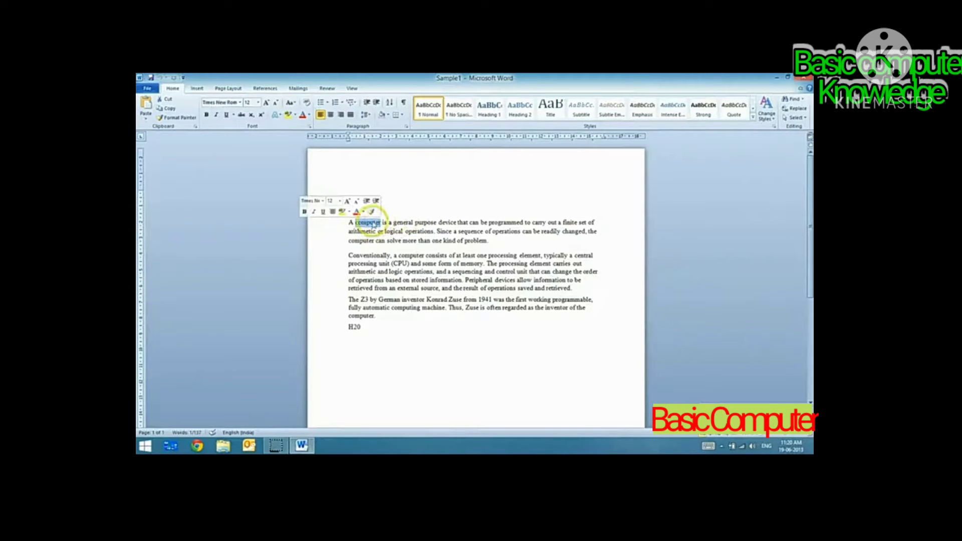
left_click(422, 208)
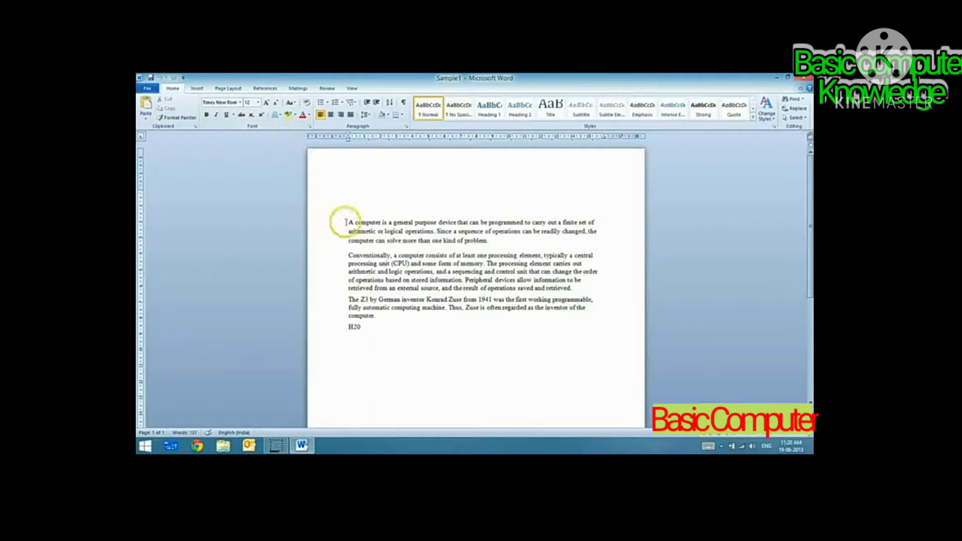
Select every line of Sample1's first paragraph by dragging down the left margin
left_click_drag(348, 222, 524, 222)
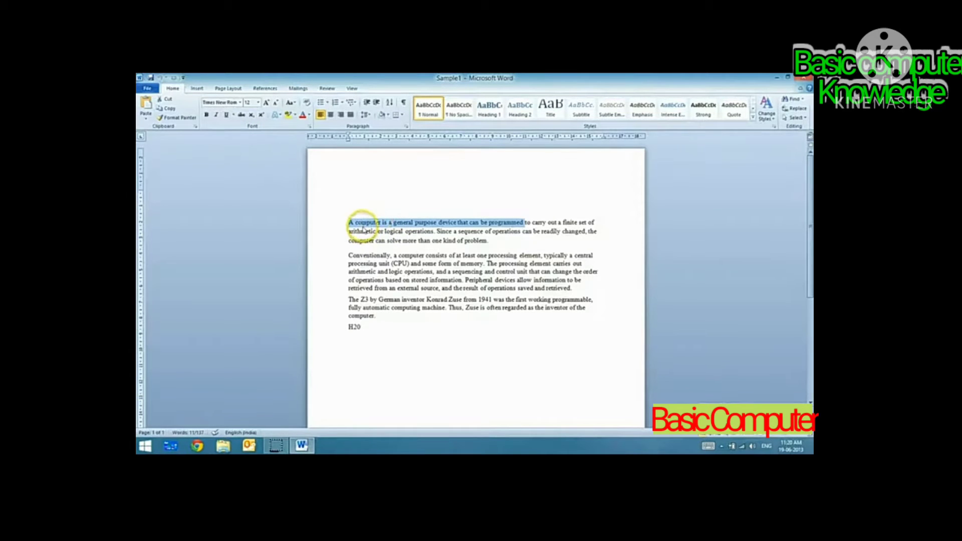
left_click(361, 223)
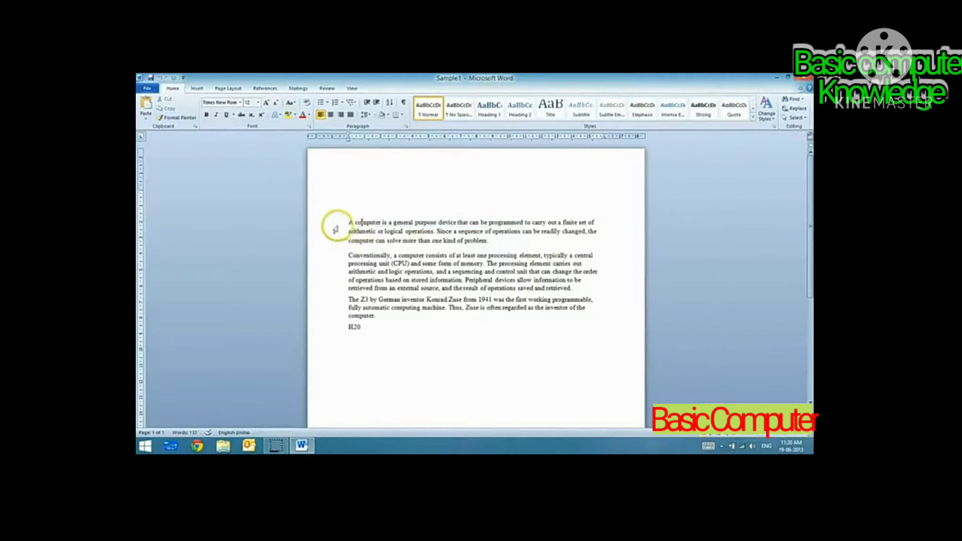
left_click(310, 232)
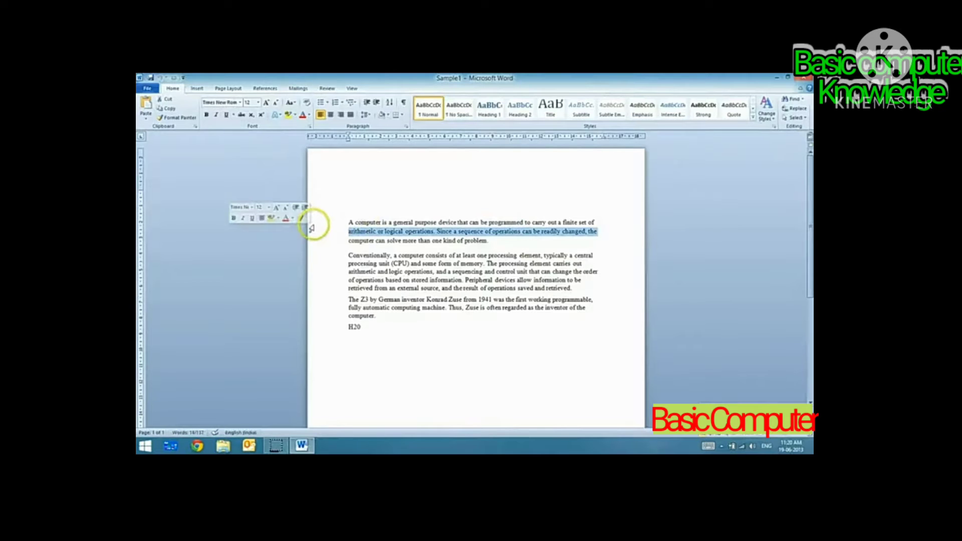
left_click_drag(313, 223, 313, 244)
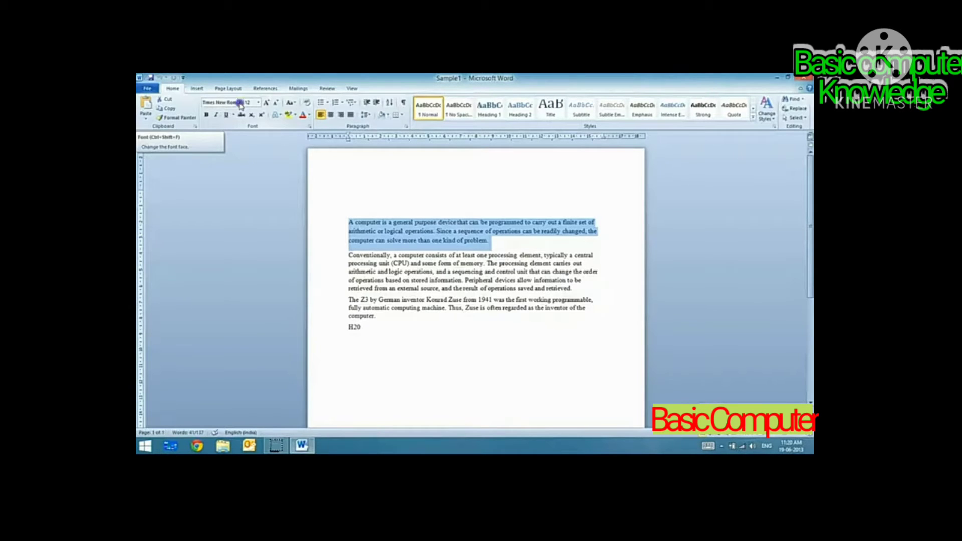
Set the selected first paragraph's font to Century Schoolbook
left_click(240, 103)
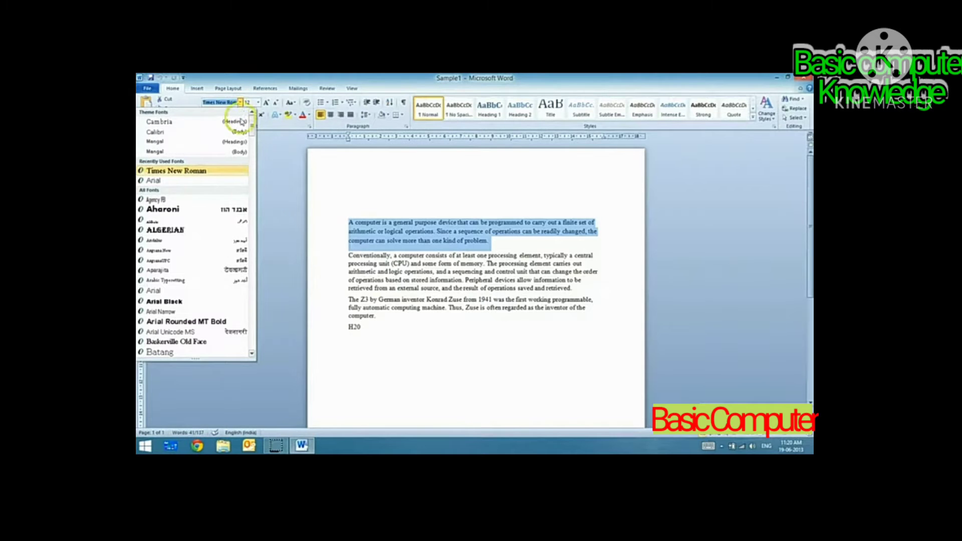
scroll(231, 213, "down", 1)
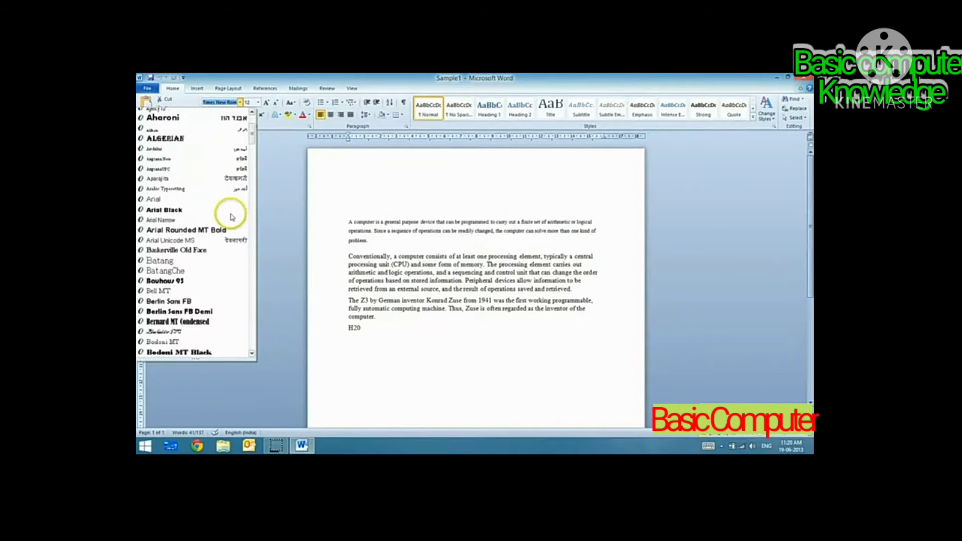
scroll(248, 123, "up", 1)
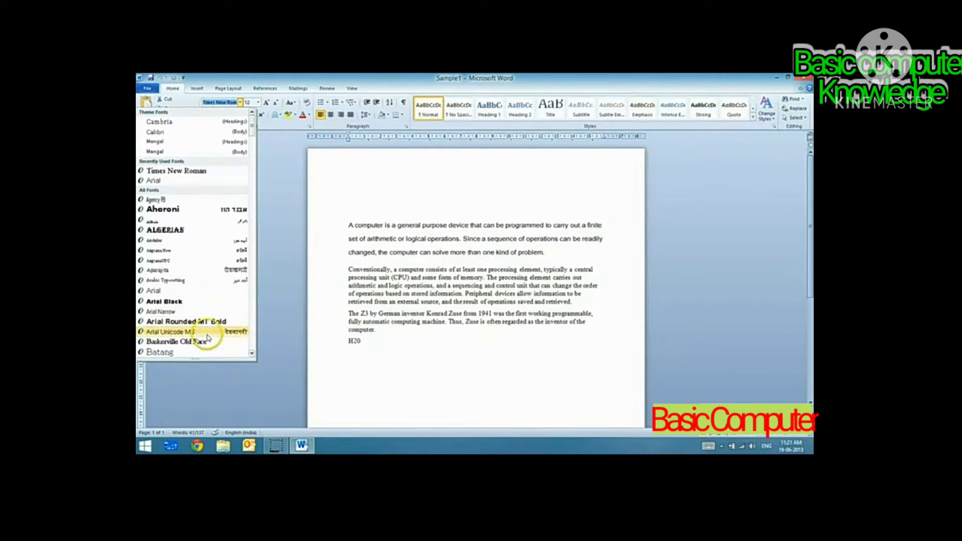
scroll(208, 338, "down", 2)
scroll(208, 338, "down", 2)
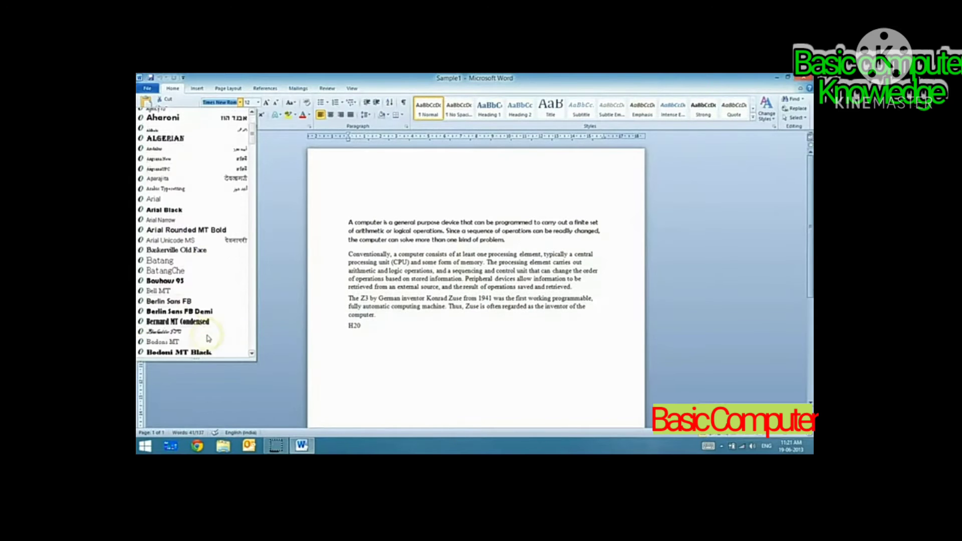
scroll(208, 338, "down", 3)
scroll(208, 339, "down", 5)
scroll(208, 339, "down", 3)
scroll(208, 339, "down", 5)
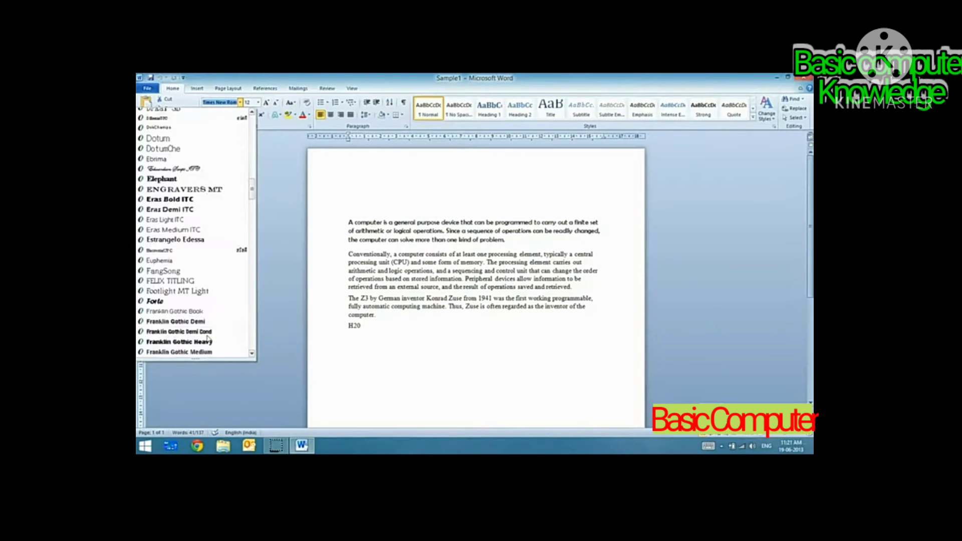
scroll(208, 338, "down", 5)
scroll(208, 338, "down", 5)
scroll(208, 339, "down", 5)
scroll(208, 339, "down", 5)
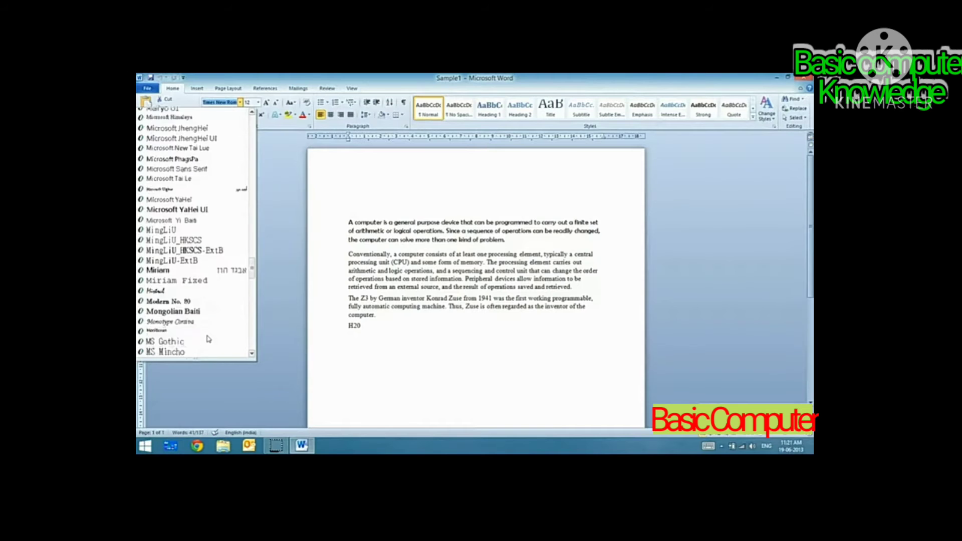
scroll(209, 340, "down", 4)
scroll(209, 340, "down", 9)
scroll(208, 339, "down", 9)
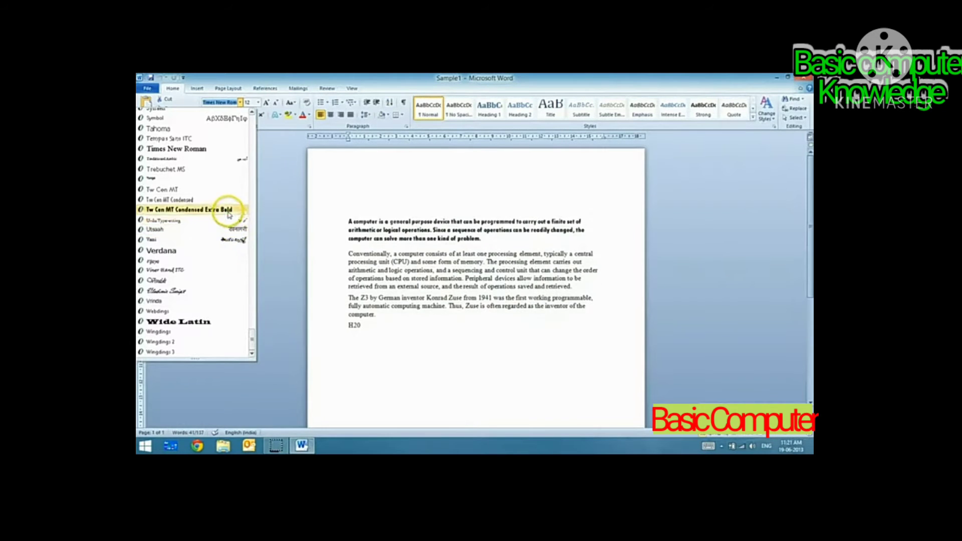
scroll(231, 211, "up", 3)
scroll(231, 210, "up", 4)
scroll(229, 216, "up", 3)
scroll(230, 215, "up", 5)
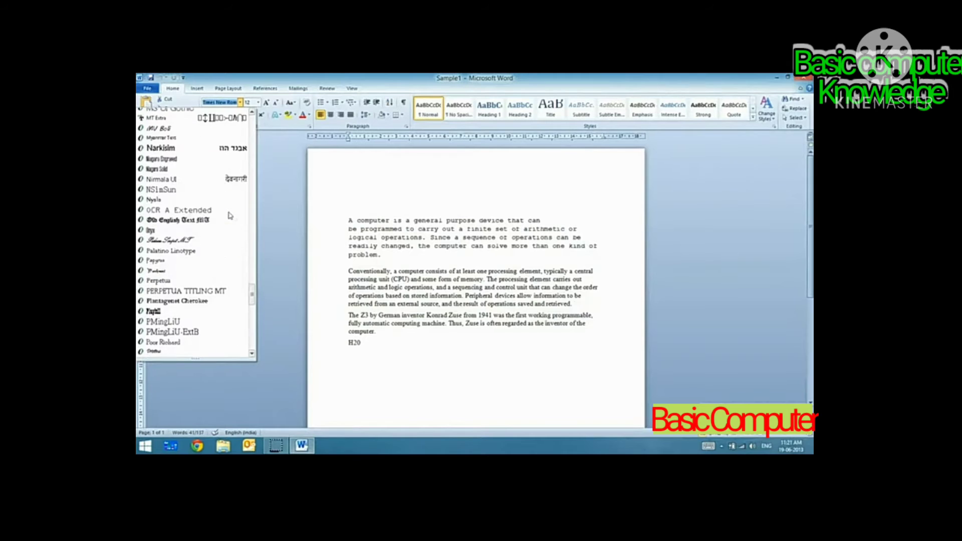
scroll(224, 218, "up", 5)
scroll(223, 218, "up", 4)
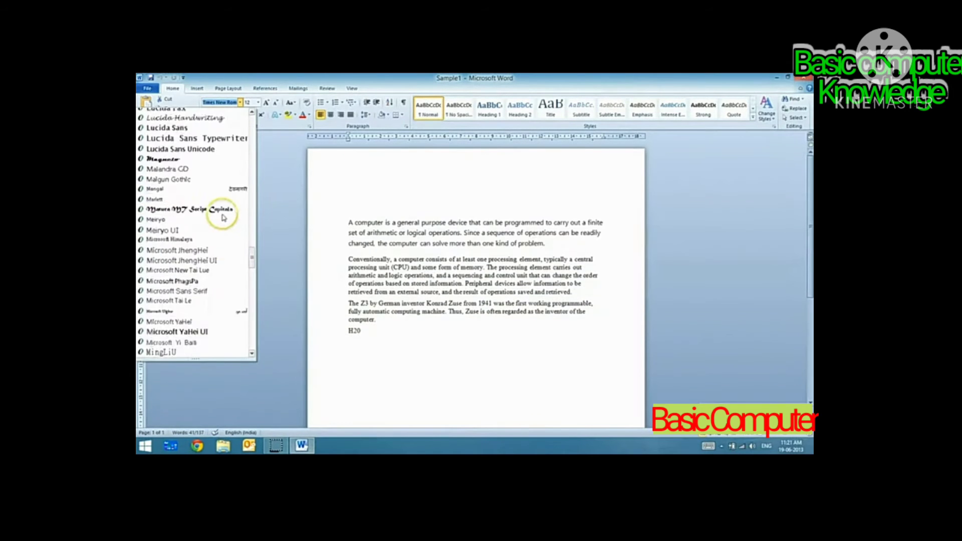
scroll(220, 215, "up", 4)
scroll(210, 241, "up", 4)
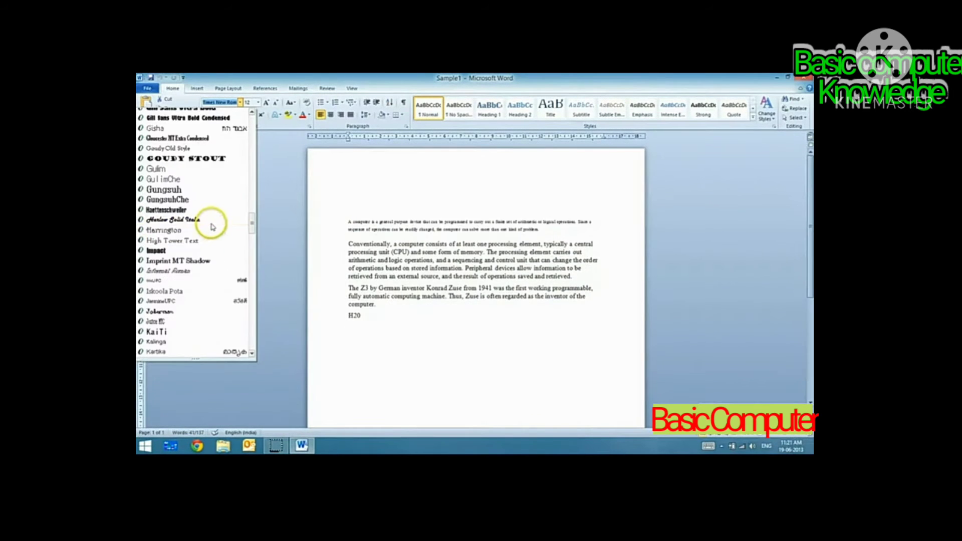
scroll(213, 230, "up", 4)
scroll(213, 230, "up", 4)
scroll(208, 232, "up", 4)
scroll(210, 228, "up", 3)
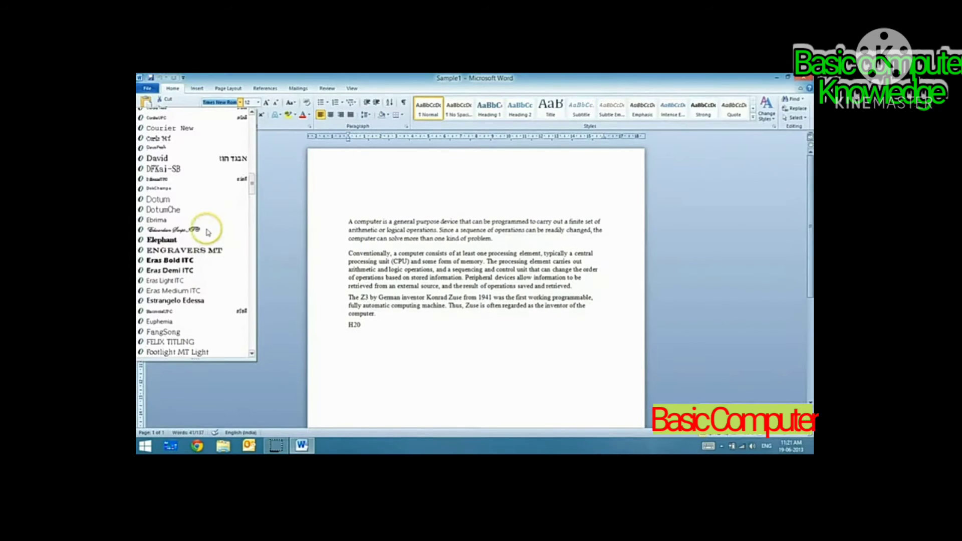
scroll(213, 230, "up", 3)
scroll(211, 228, "up", 3)
scroll(206, 241, "up", 3)
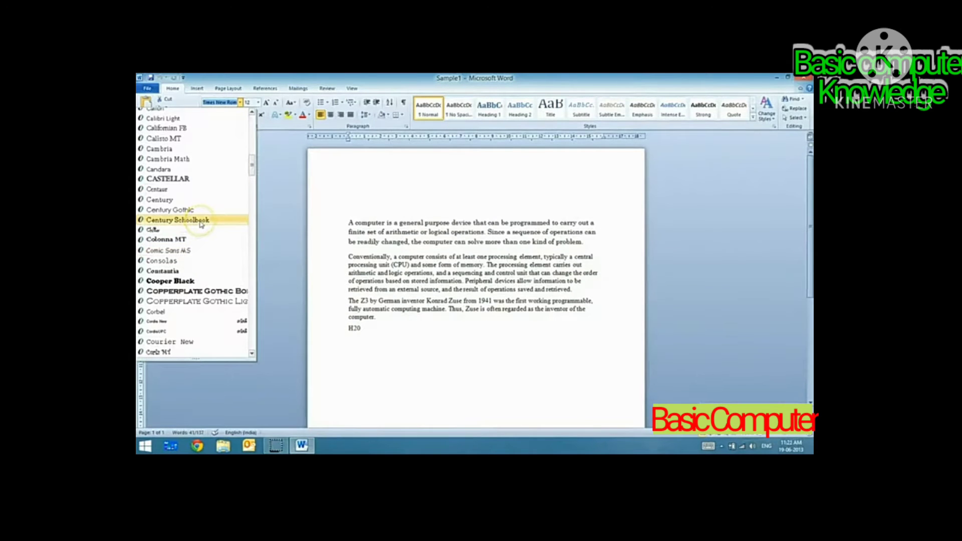
left_click(201, 221)
Briefly select the second paragraph, then reselect the whole first paragraph
left_click(395, 223)
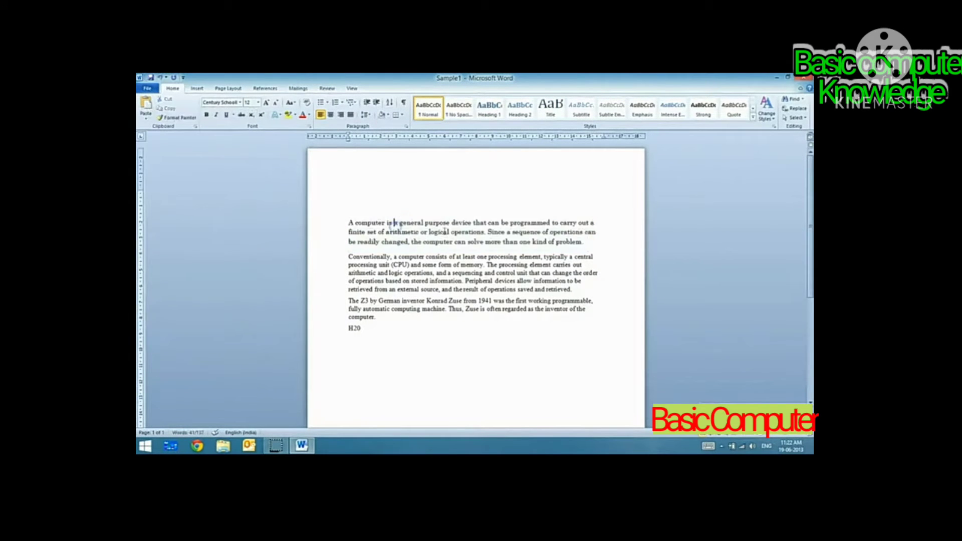
left_click(371, 222)
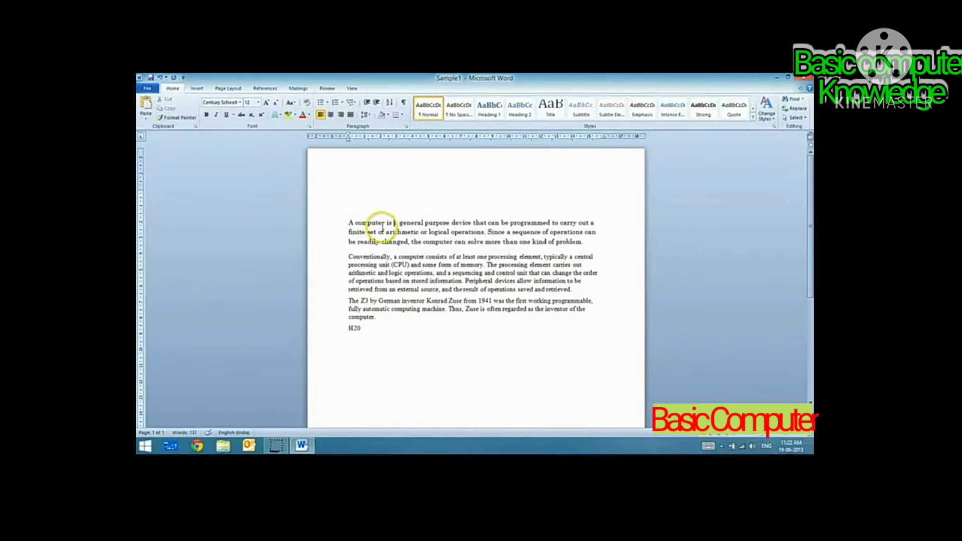
left_click_drag(339, 224, 340, 292)
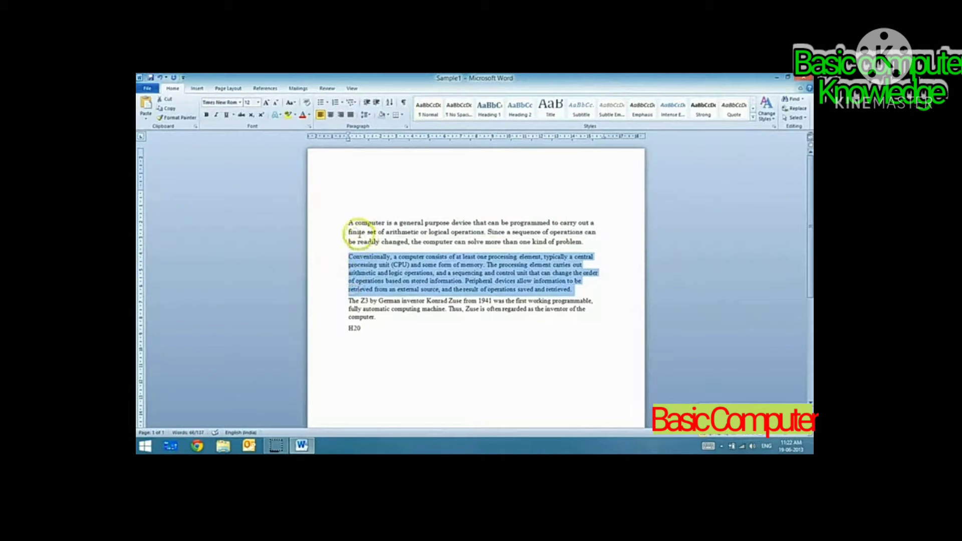
left_click_drag(339, 223, 339, 246)
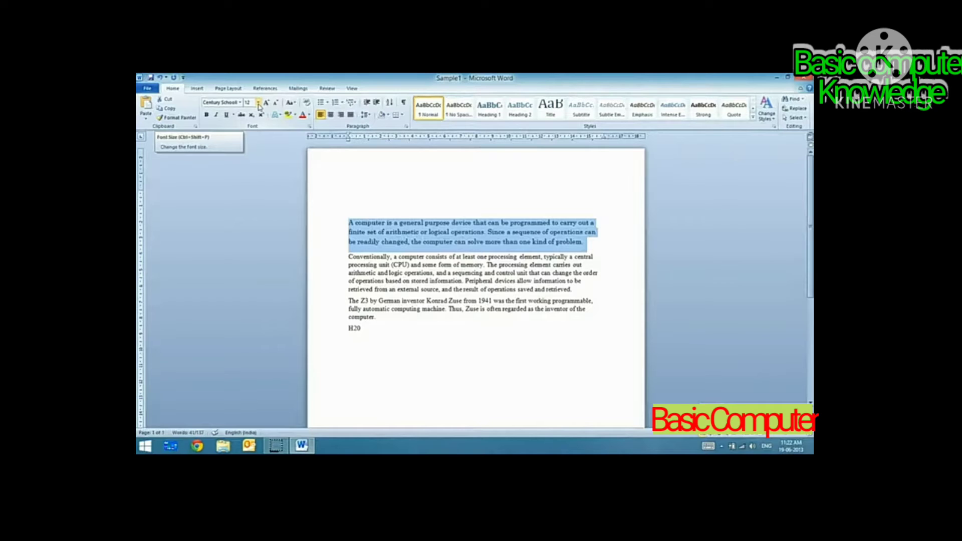
left_click(259, 103)
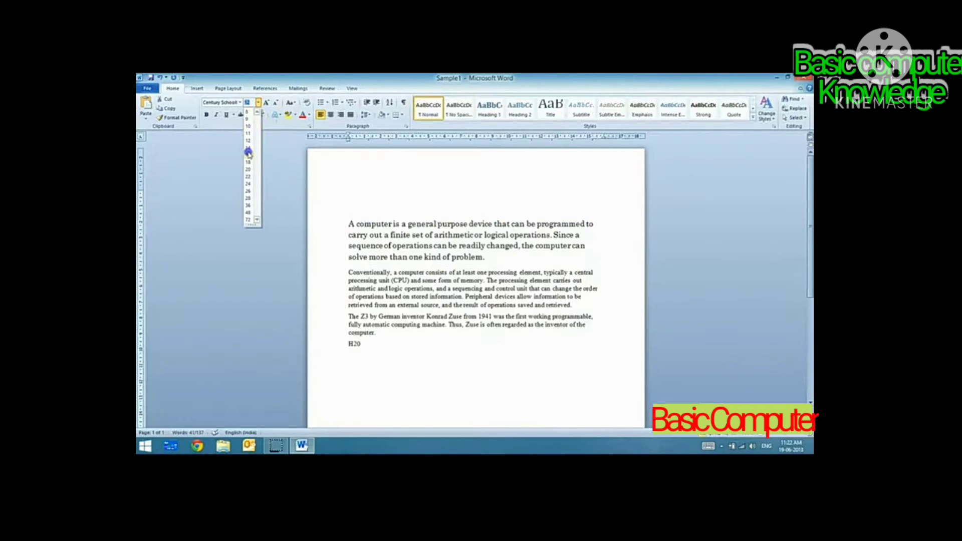
left_click(248, 155)
left_click(258, 102)
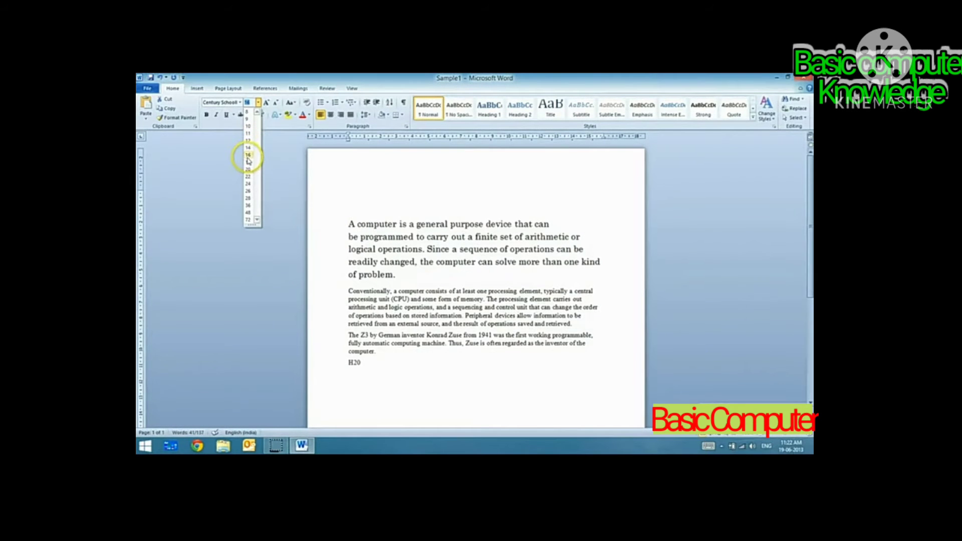
left_click(248, 161)
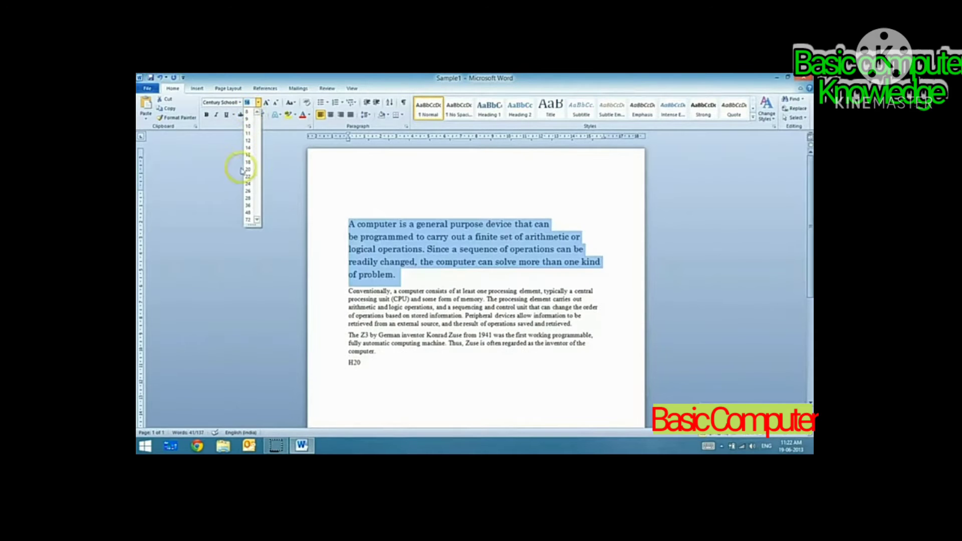
left_click_drag(252, 223, 254, 307)
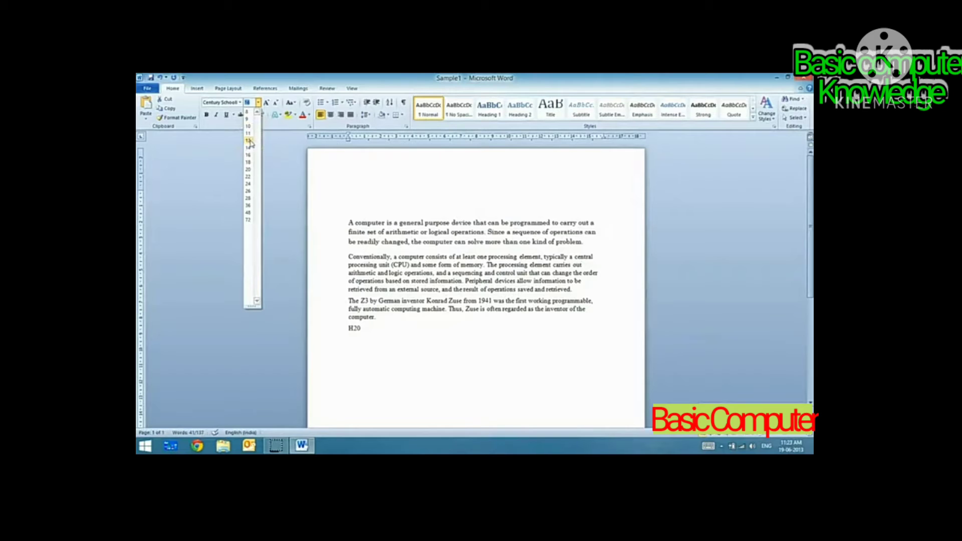
left_click(248, 141)
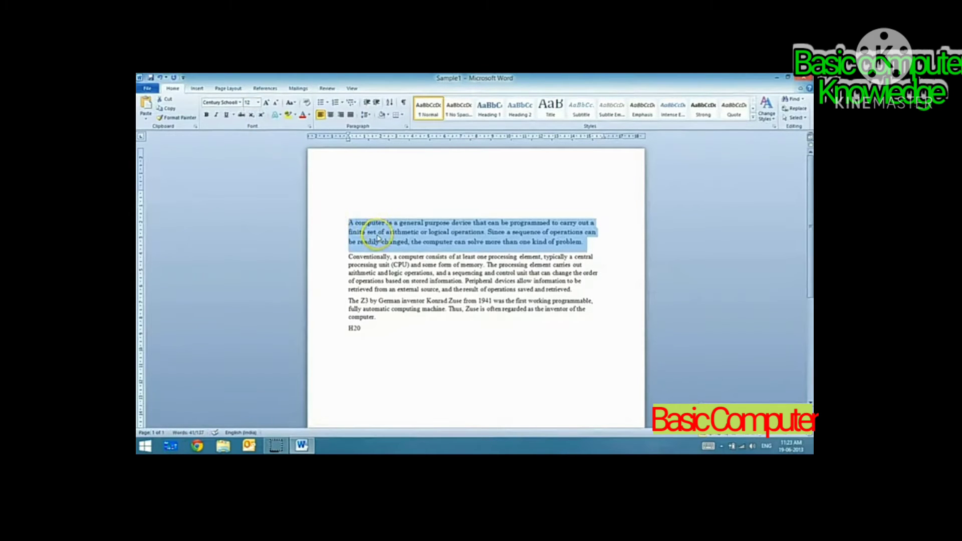
left_click(375, 232)
mouse_move(317, 232)
left_mouse_down()
mouse_move(318, 243)
mouse_move(322, 225)
mouse_move(324, 245)
left_mouse_up()
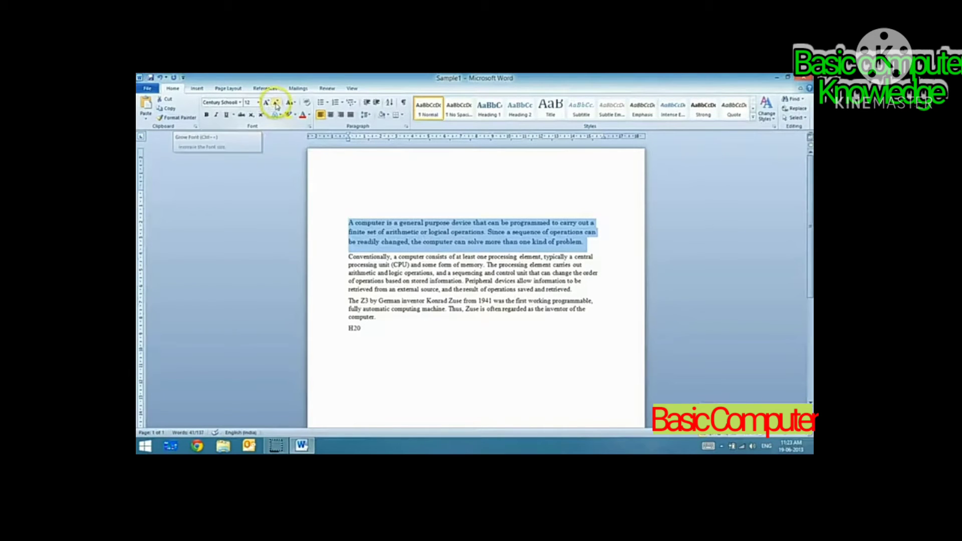
left_click(276, 105)
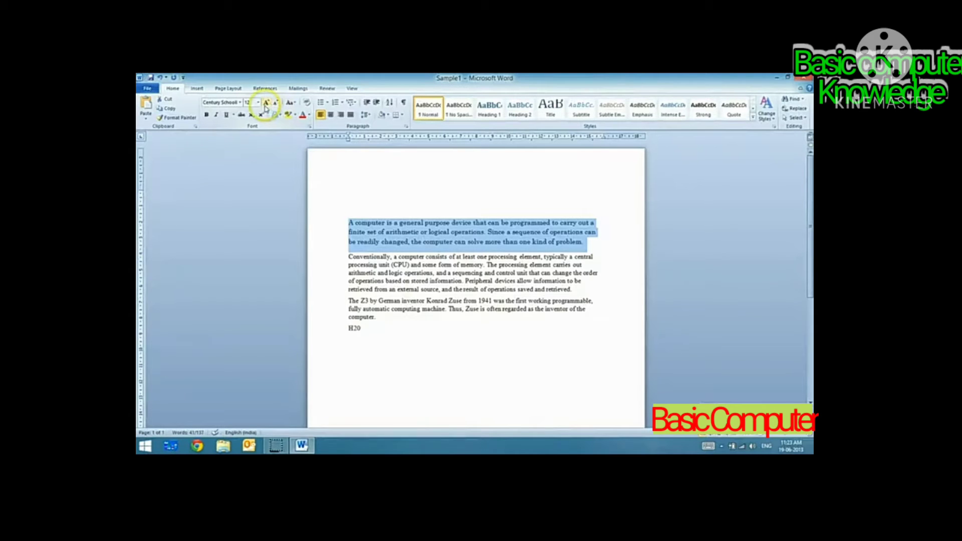
left_click(266, 103)
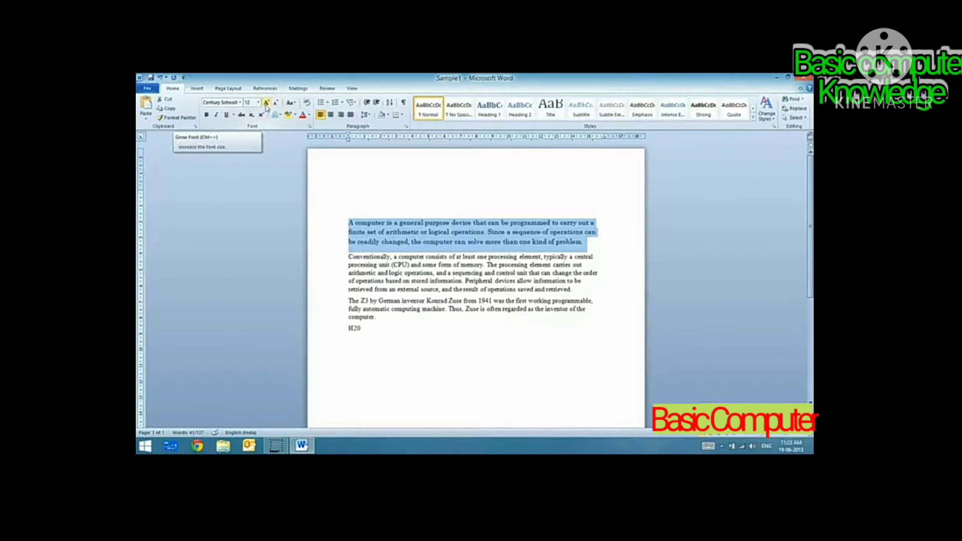
key("Right")
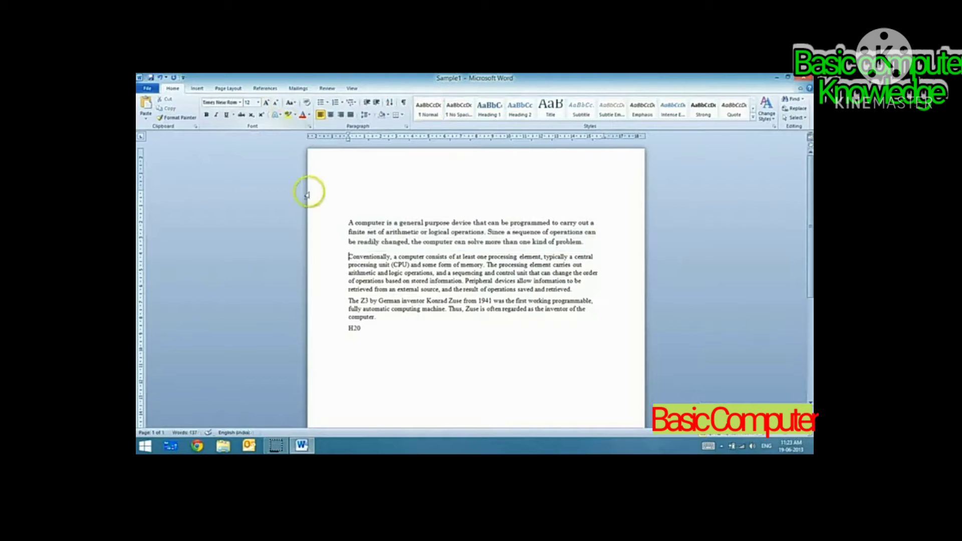
left_click(305, 229)
left_click_drag(305, 229, 313, 242)
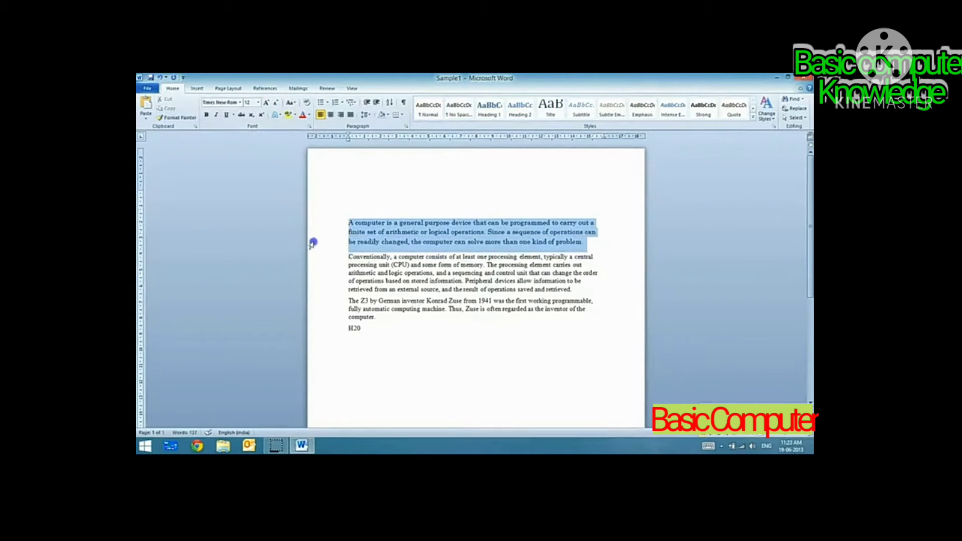
left_click(266, 103)
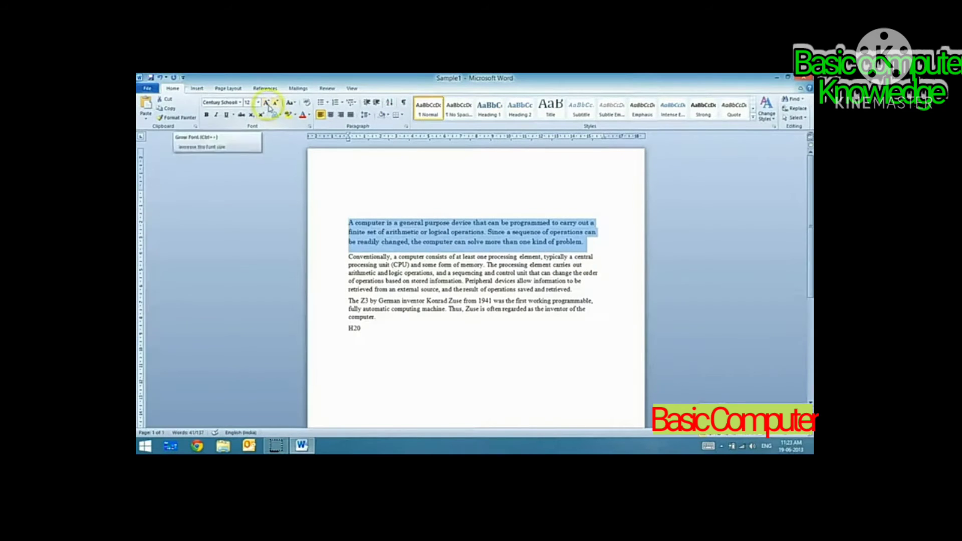
left_click(276, 104)
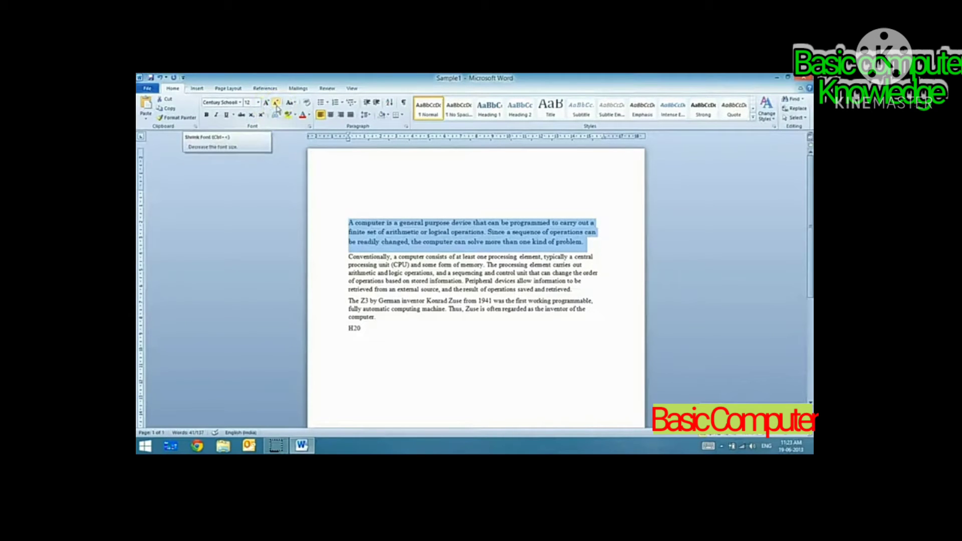
left_click(267, 104)
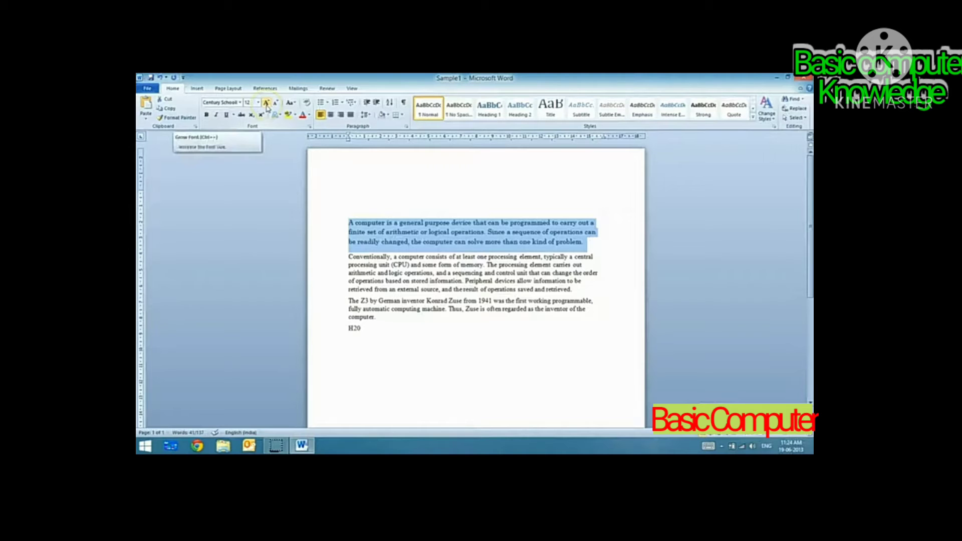
left_click(266, 103)
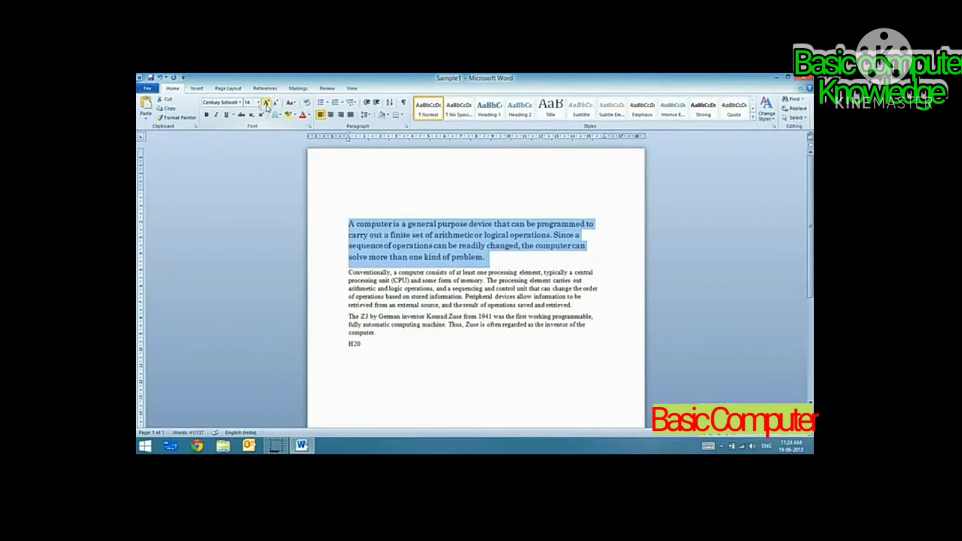
left_click(267, 104)
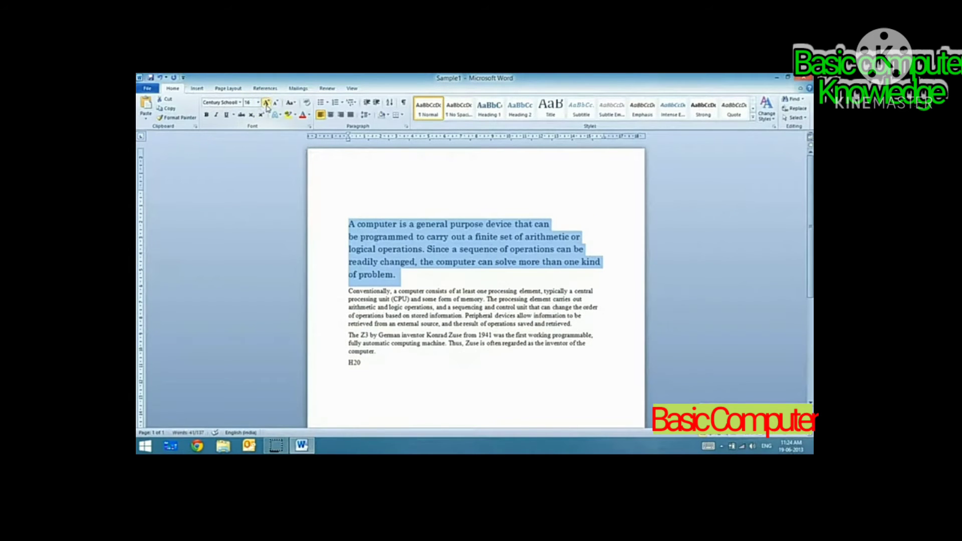
left_click(266, 104)
left_click(276, 104)
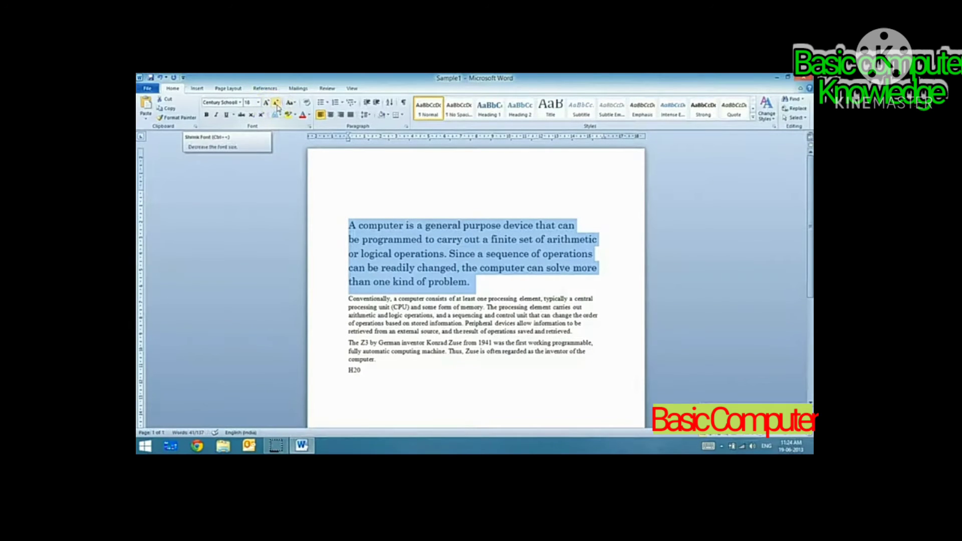
left_click(277, 105)
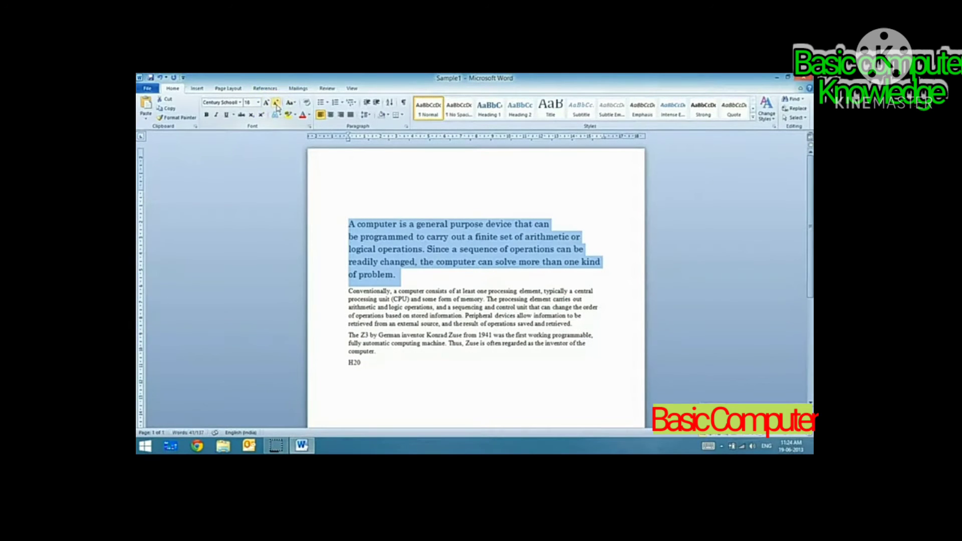
left_click(242, 105)
left_click(276, 106)
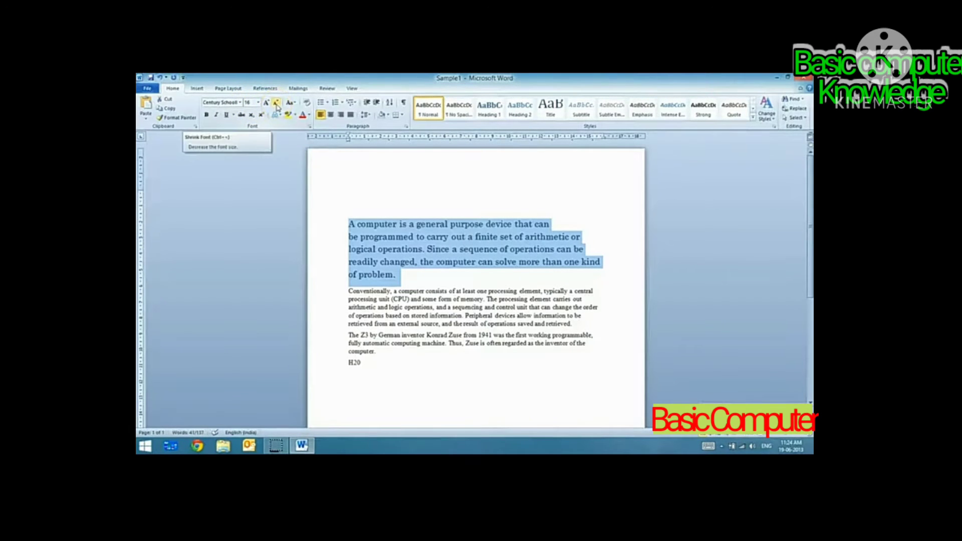
left_click(277, 105)
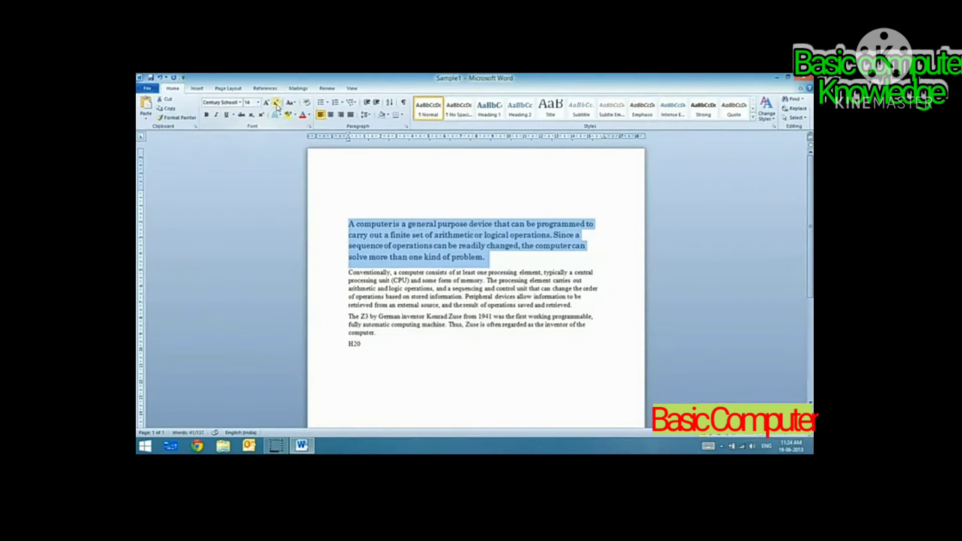
left_click(277, 105)
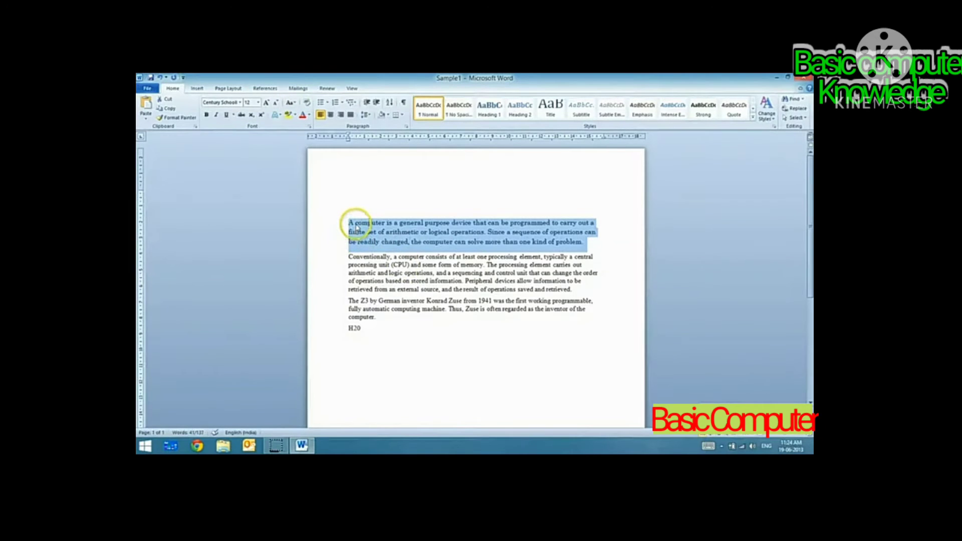
Add a new line below H20 reading 'A computer is a General purpose device'
left_click(375, 331)
key("Return")
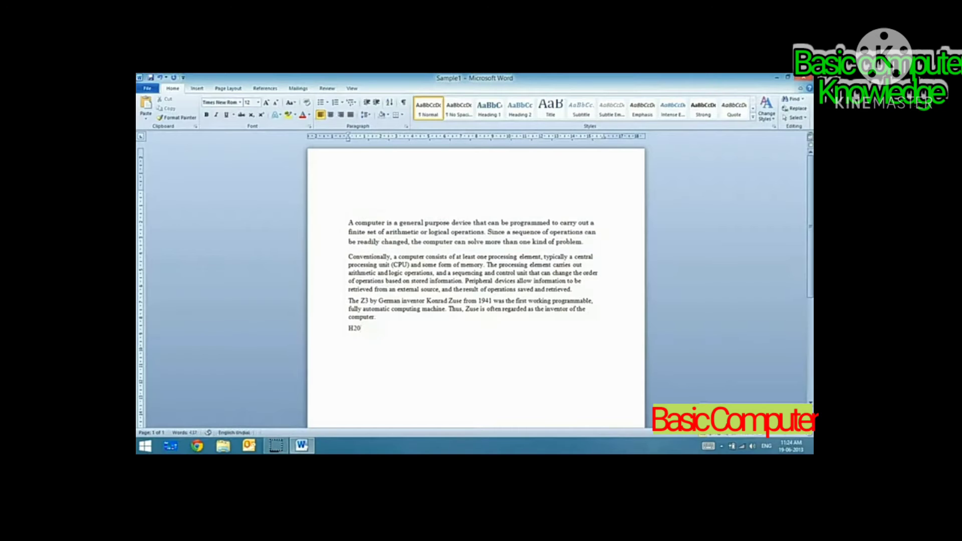
type("A computer is")
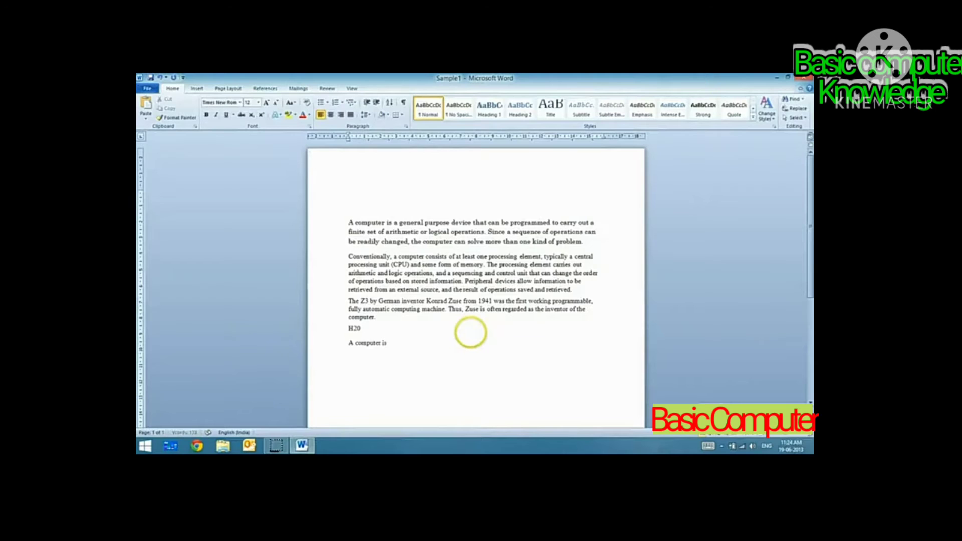
type(" a general")
type(" purpose")
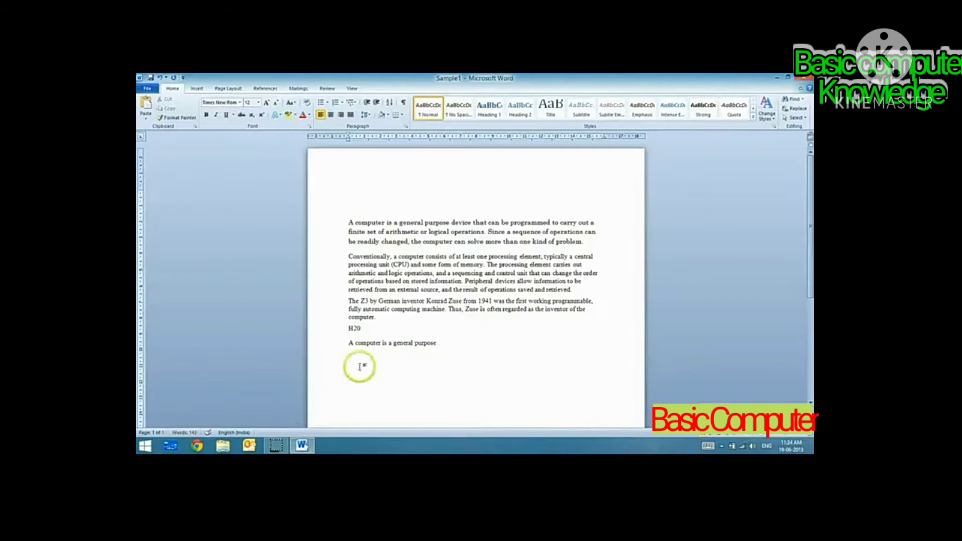
Change 'General' to lowercase 'general' and select the whole last line
left_click(350, 344)
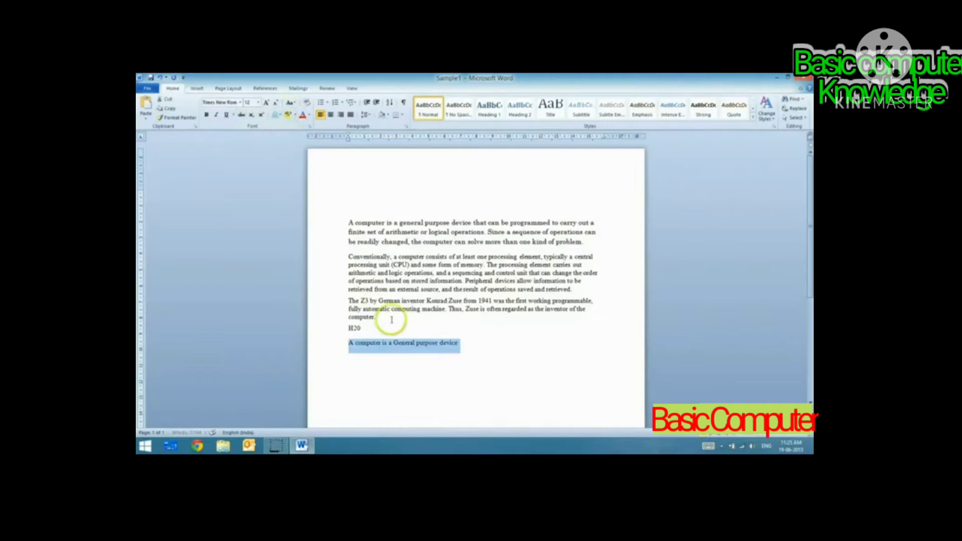
left_click(401, 343)
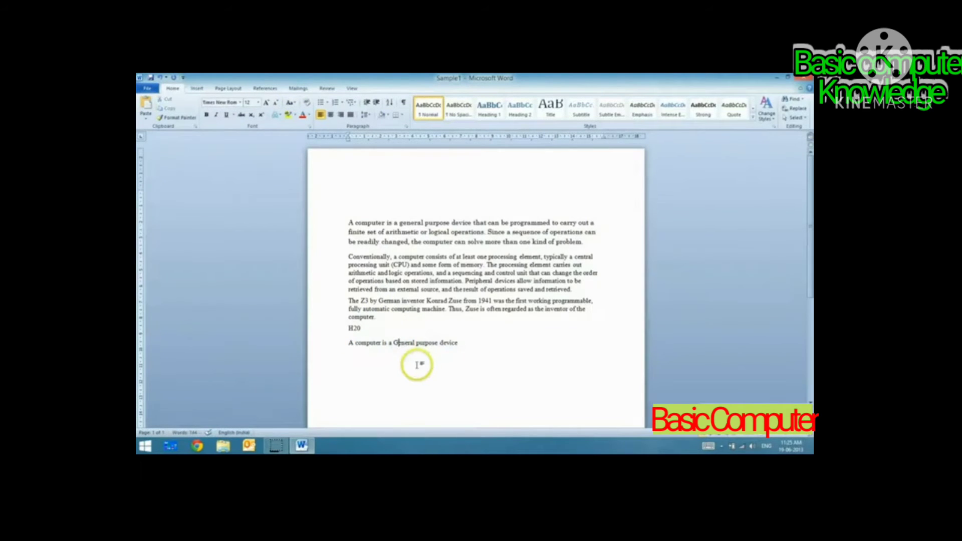
key("BackSpace")
type("g")
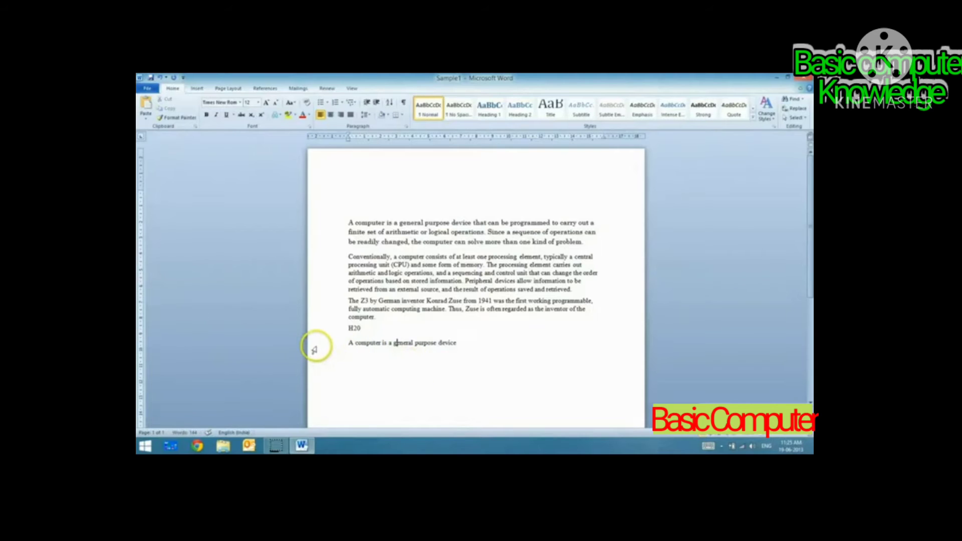
left_click(314, 349)
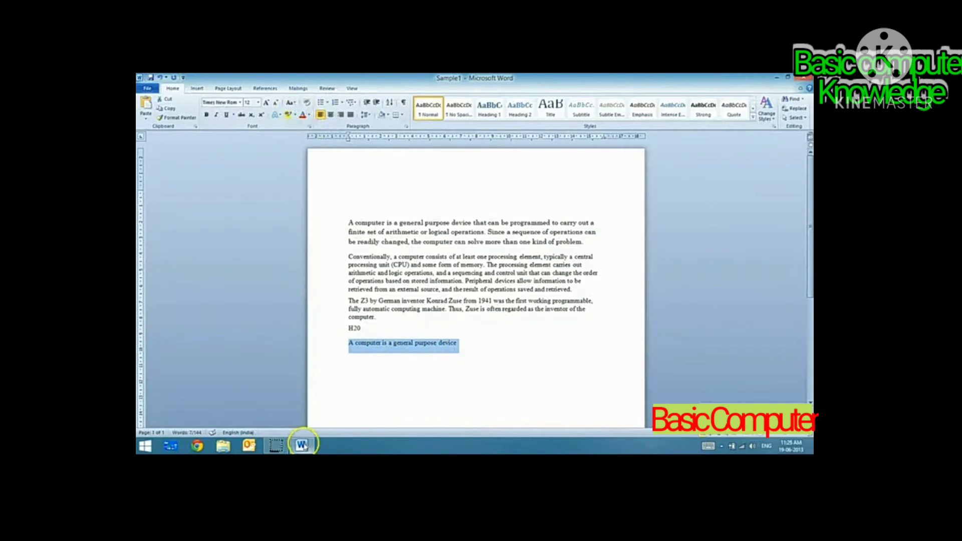
key("alt+p")
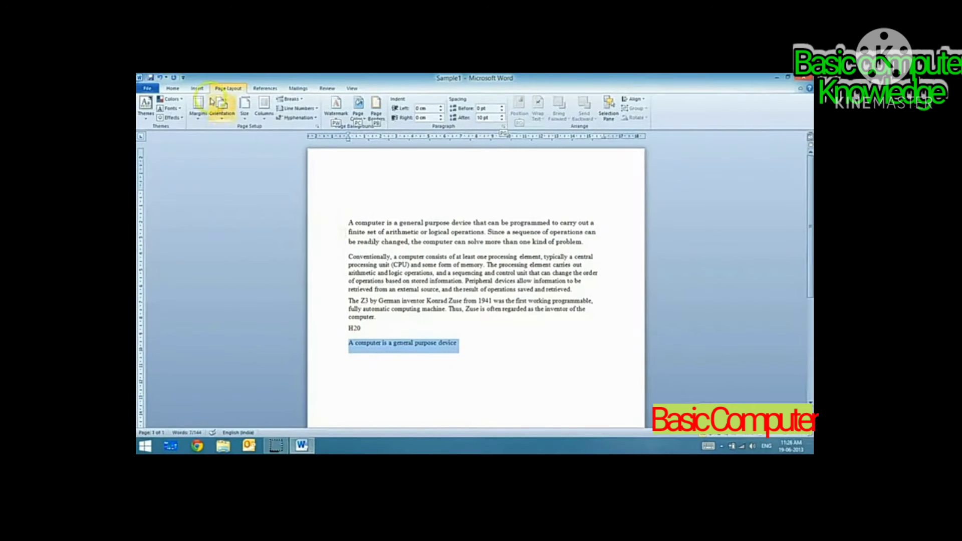
left_click(171, 91)
left_click(292, 104)
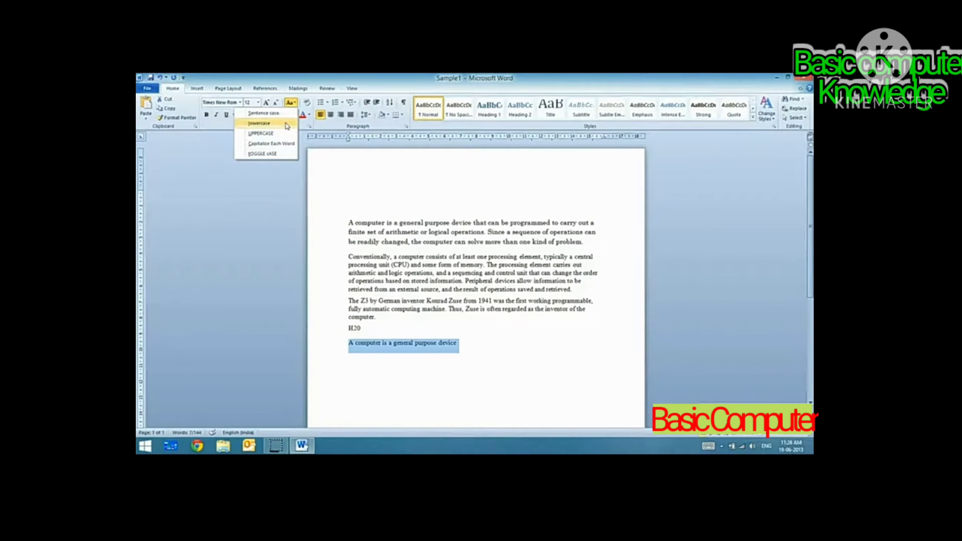
left_click(287, 124)
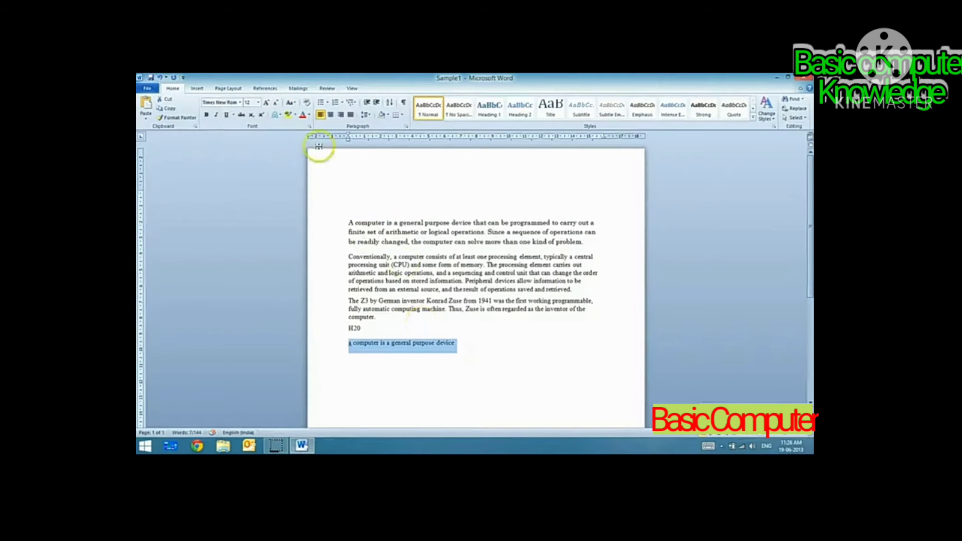
left_click(290, 103)
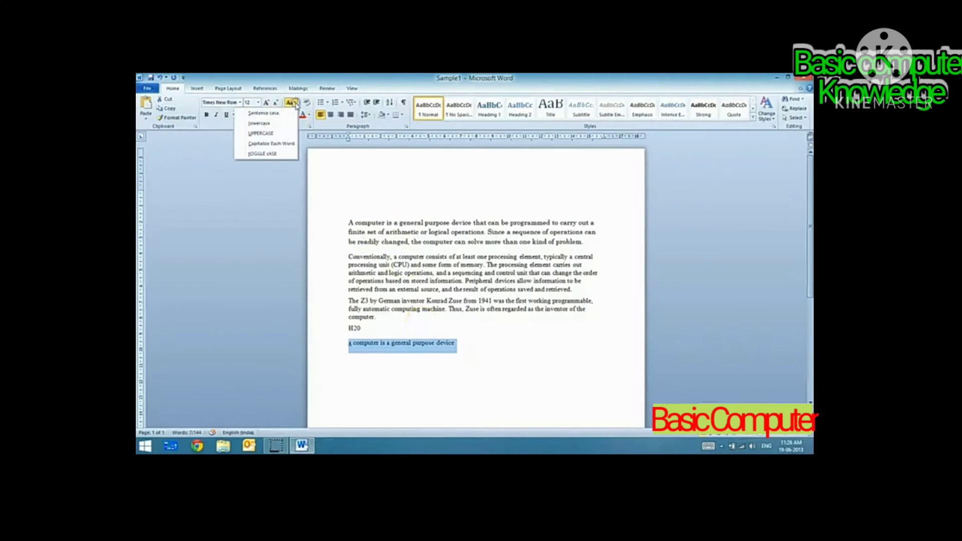
left_click(289, 135)
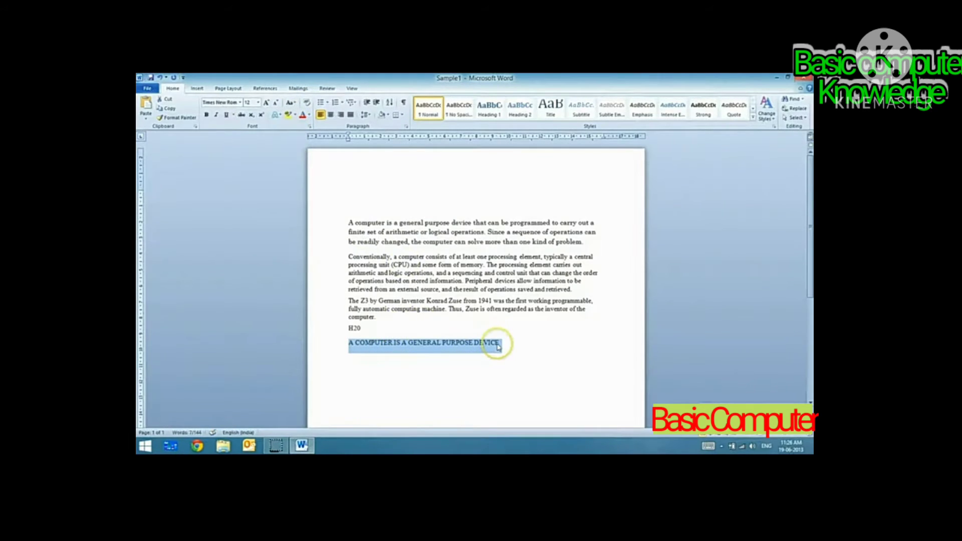
left_click(291, 102)
left_click(282, 115)
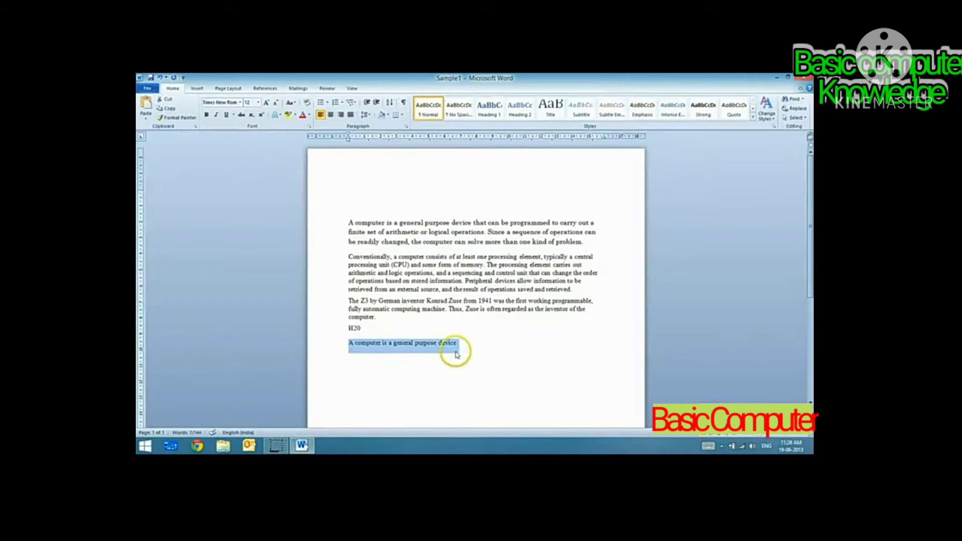
left_click(291, 102)
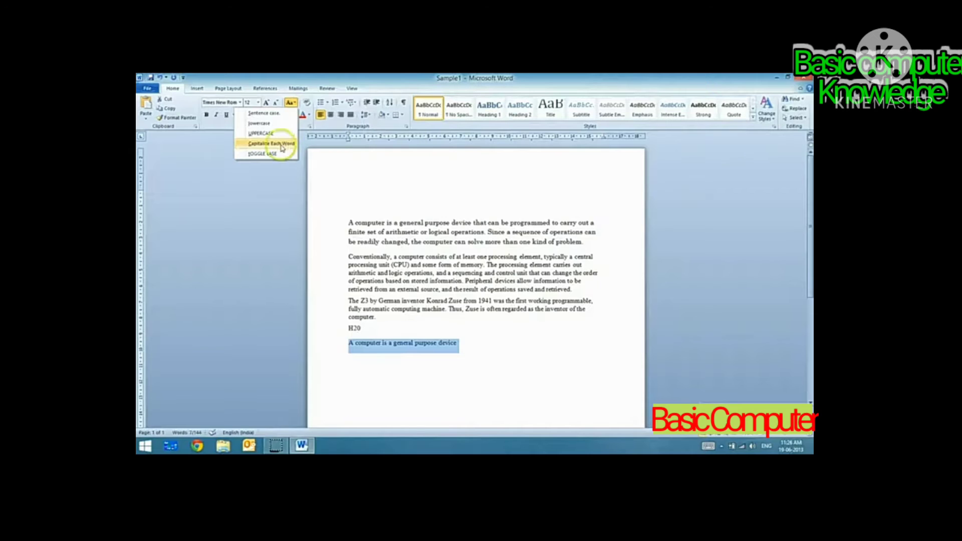
left_click(264, 145)
left_click(264, 145)
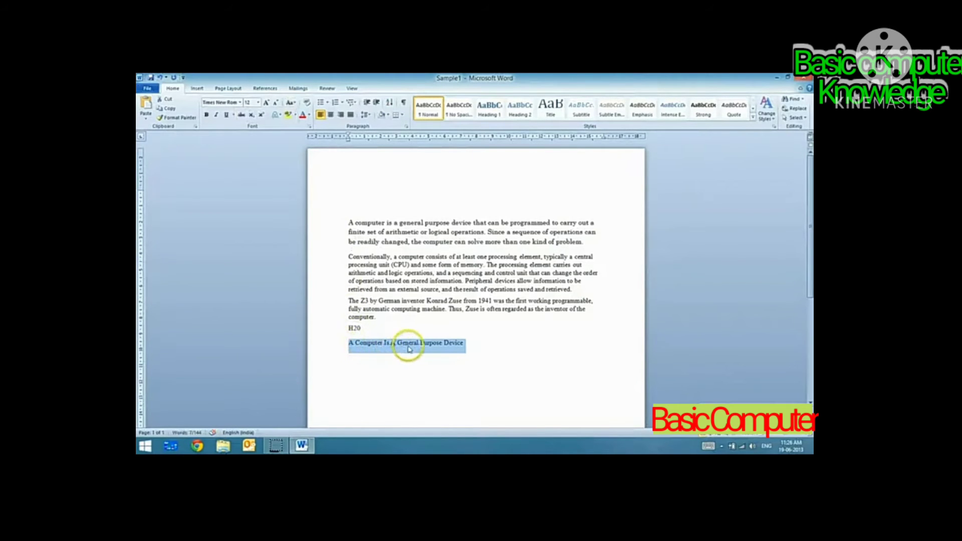
left_click(290, 103)
left_click(281, 114)
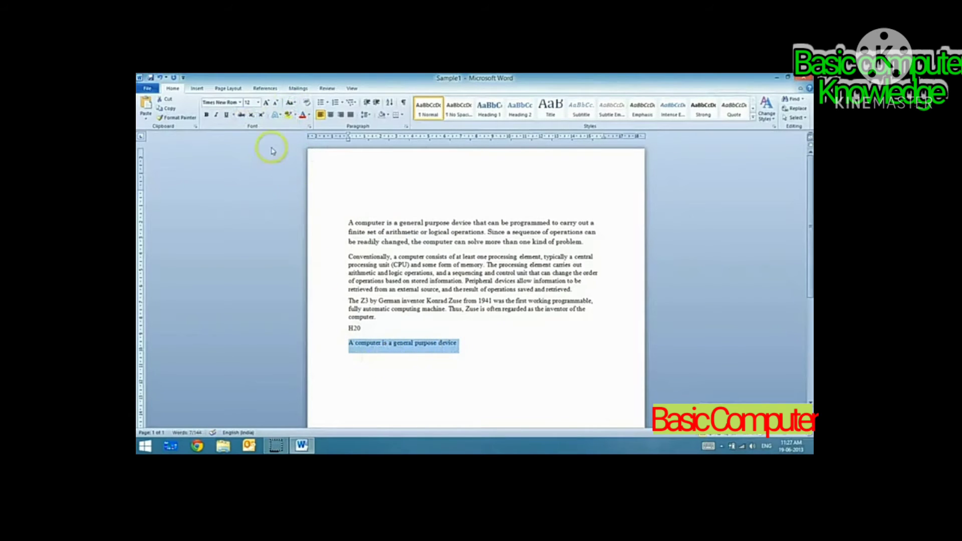
left_click(290, 103)
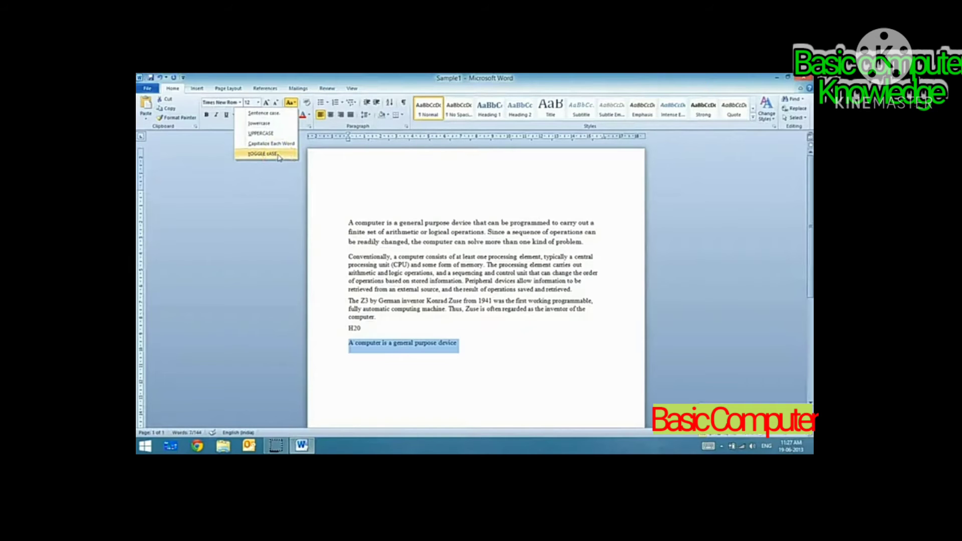
left_click(279, 154)
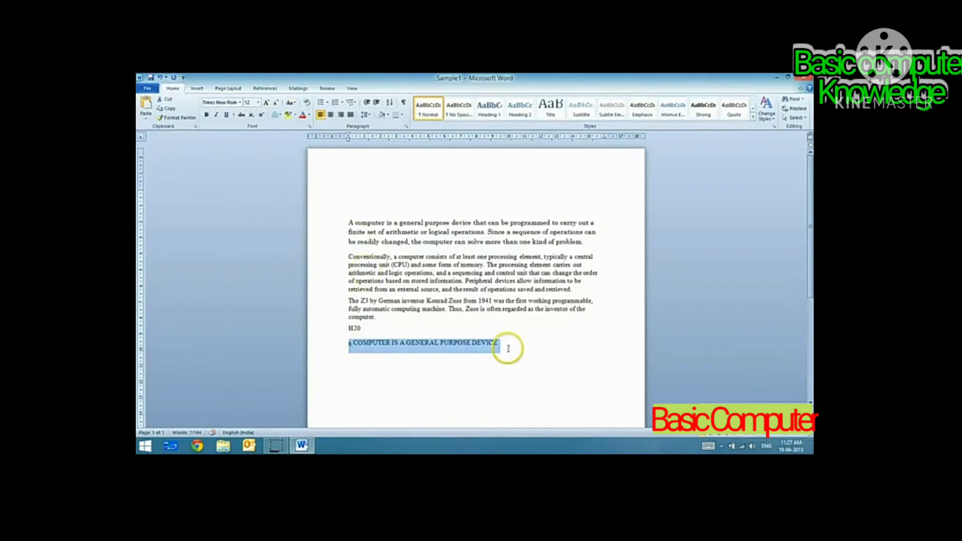
left_click(290, 104)
left_click(284, 135)
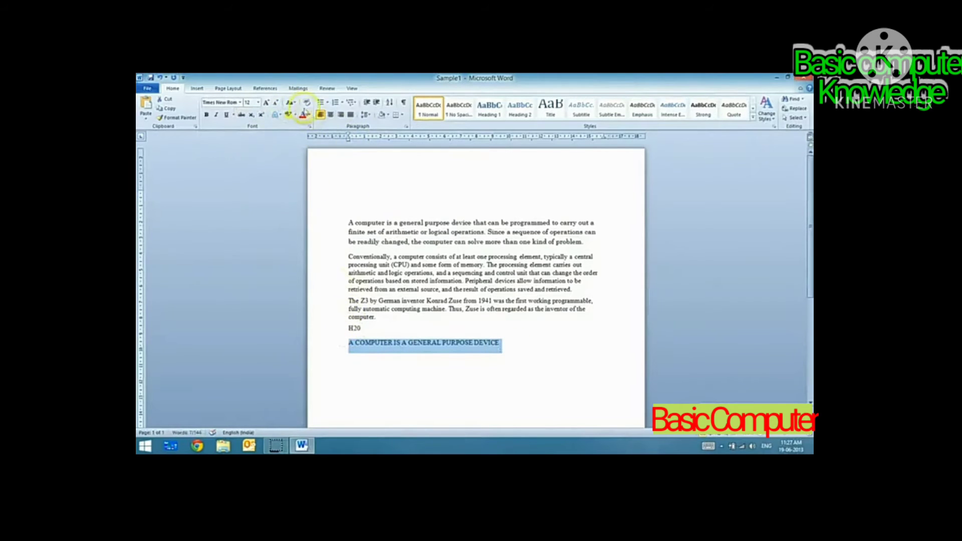
left_click(291, 105)
left_click(281, 113)
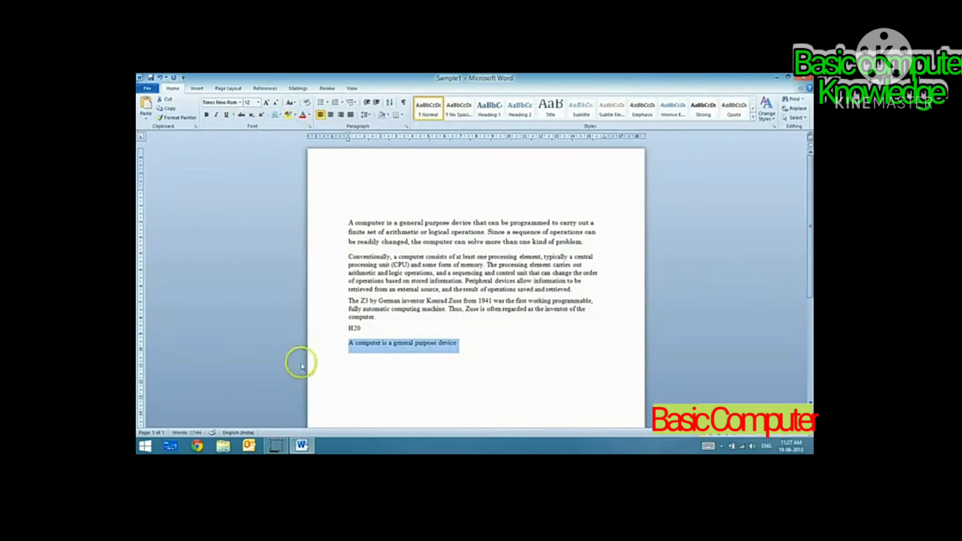
left_click_drag(302, 361, 322, 370)
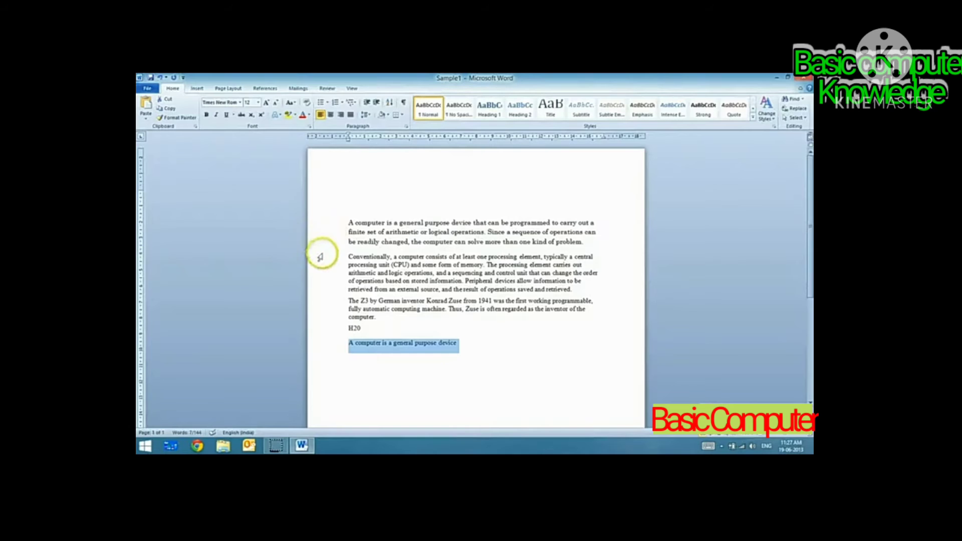
left_click(393, 264)
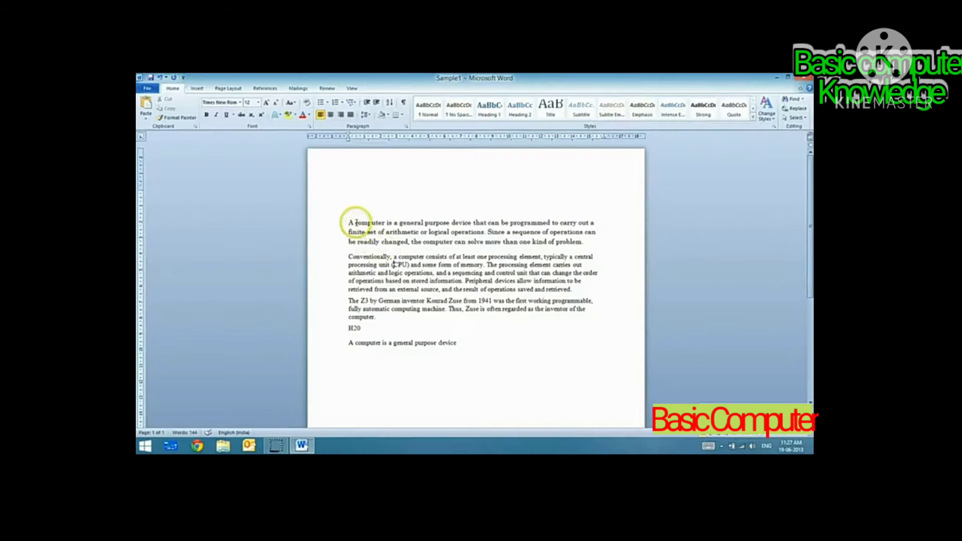
Make the word 'computer' in the first line bold
left_click_drag(356, 222, 385, 223)
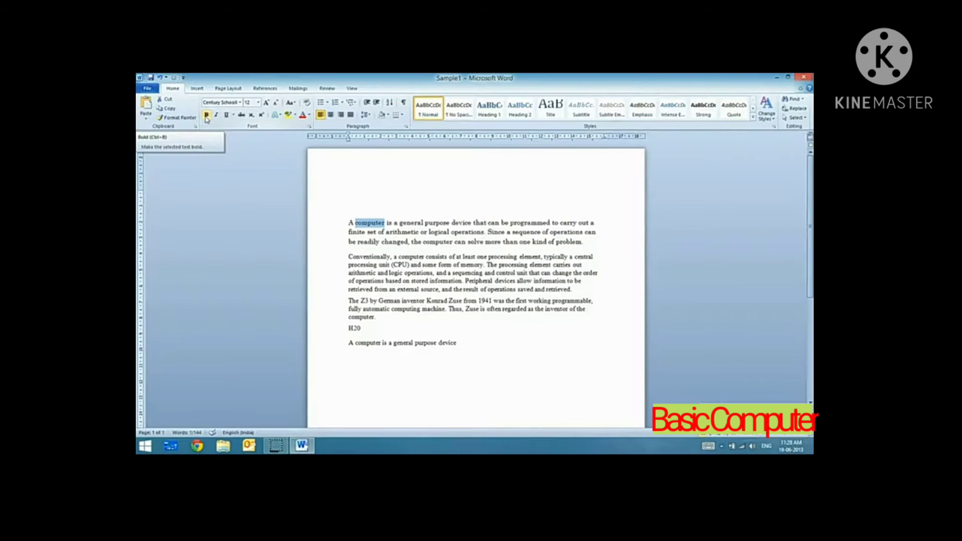
left_click(206, 116)
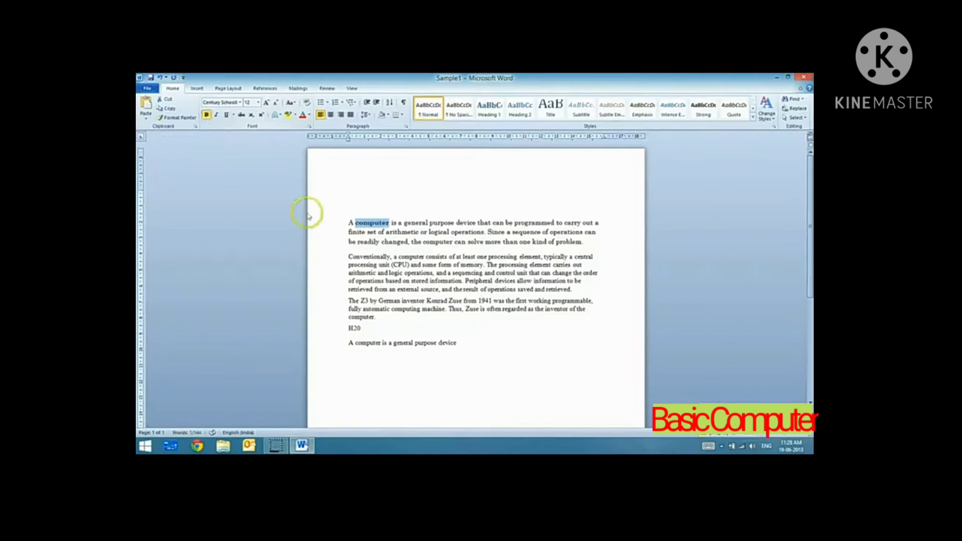
left_click(351, 232)
left_click(390, 223)
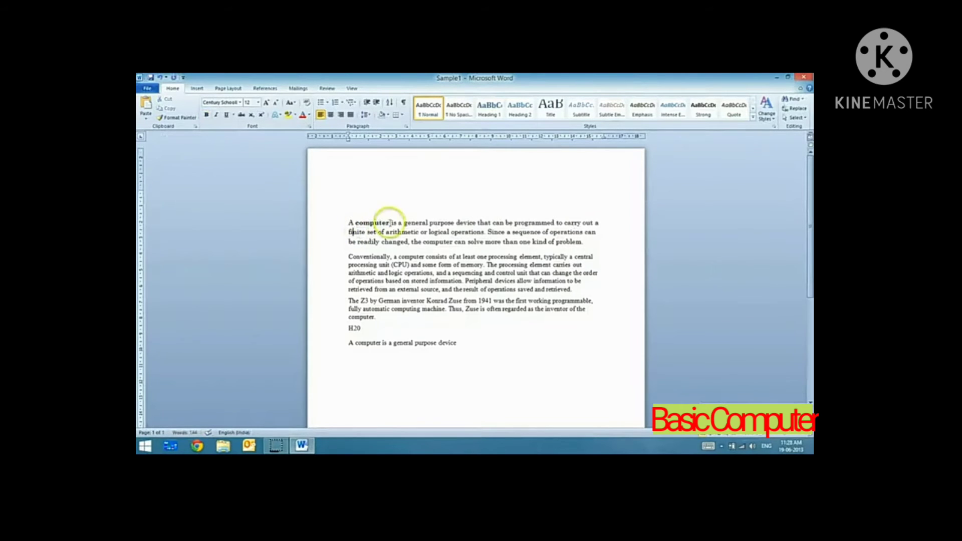
Bold the opening sentence of the second paragraph
mouse_move(349, 257)
left_mouse_down()
mouse_move(399, 274)
mouse_move(486, 266)
left_mouse_up()
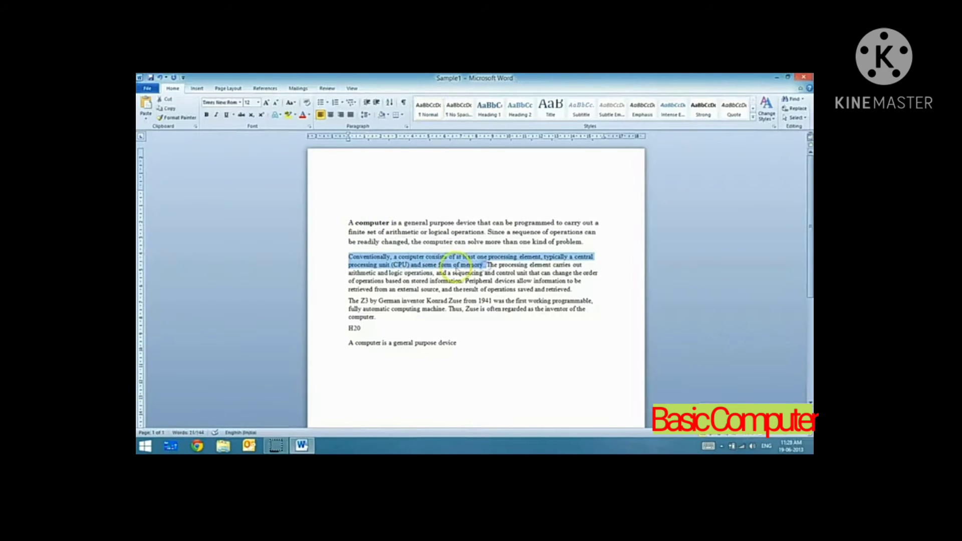
left_click(206, 114)
left_click(452, 290)
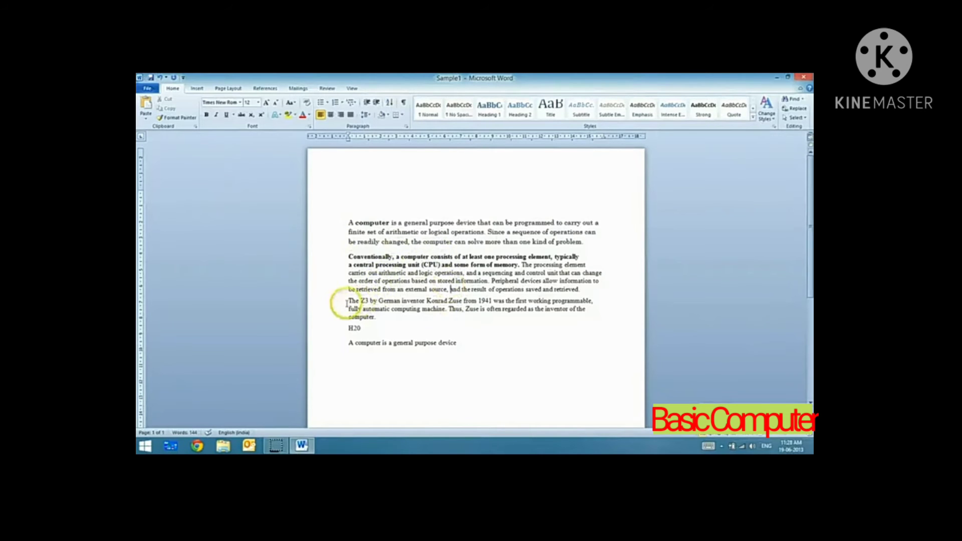
Italicize the third paragraph's opening sentence about the Z3, then select the closing line
mouse_move(347, 301)
left_mouse_down()
mouse_move(466, 306)
mouse_move(447, 309)
left_mouse_up()
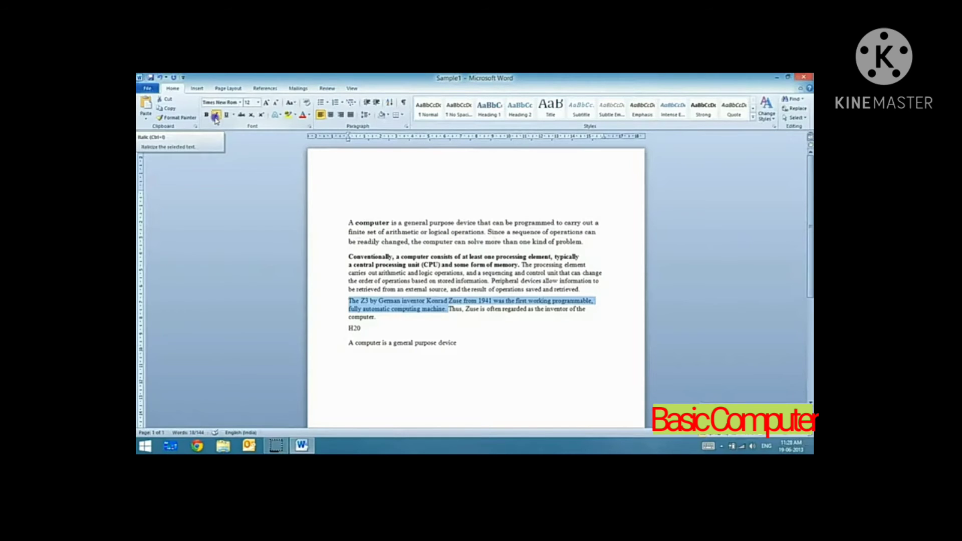
left_click(215, 119)
left_click(351, 303)
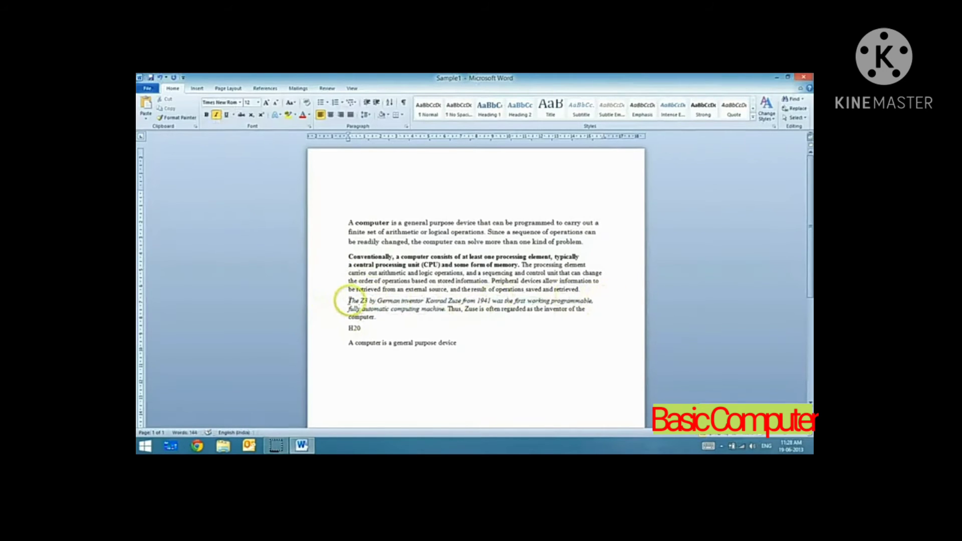
left_click_drag(349, 301, 447, 309)
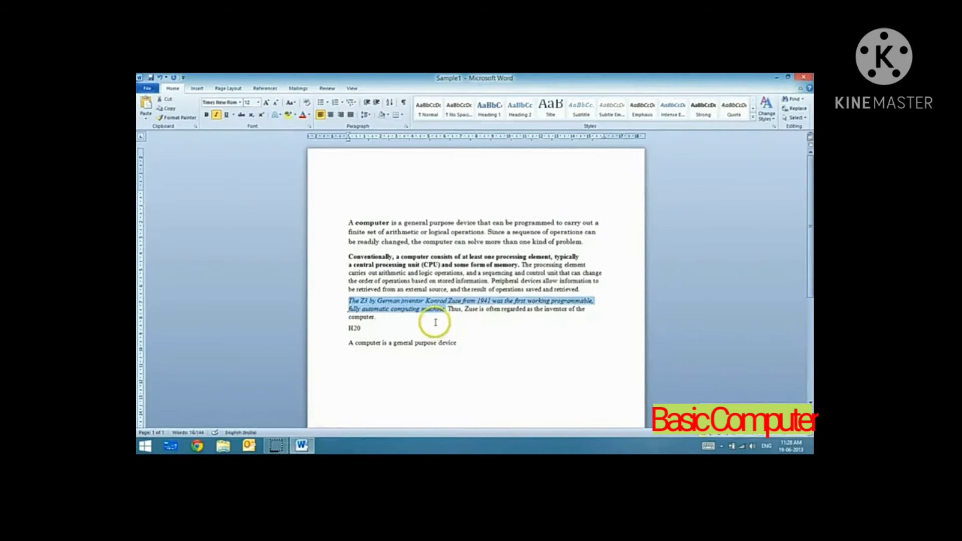
left_click(486, 325)
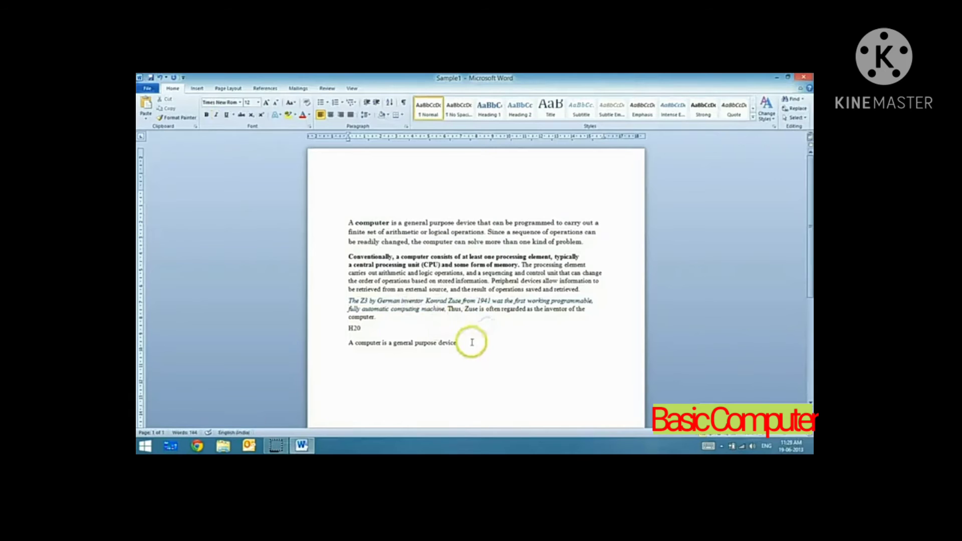
left_click_drag(457, 343, 351, 344)
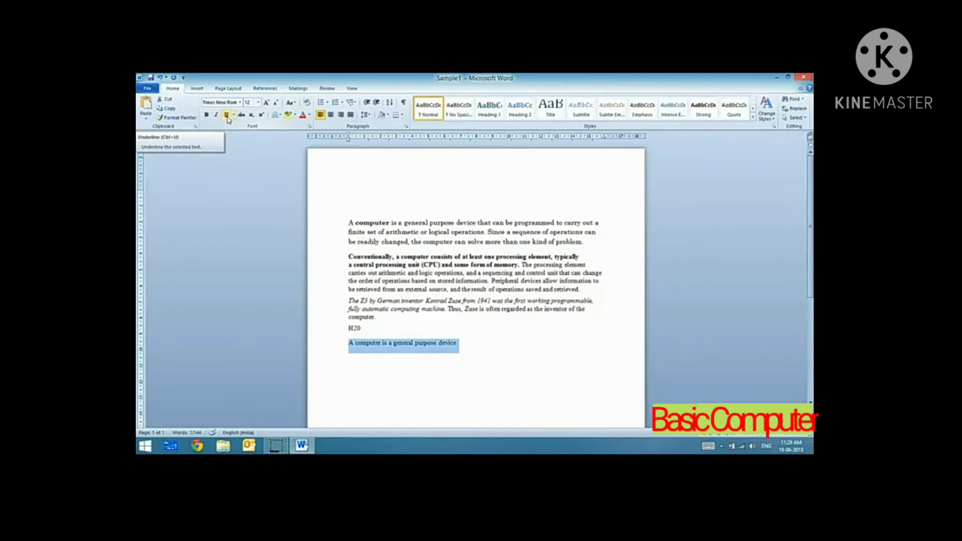
Underline the closing line 'A computer is a general purpose device'
left_click(227, 116)
left_click(467, 343)
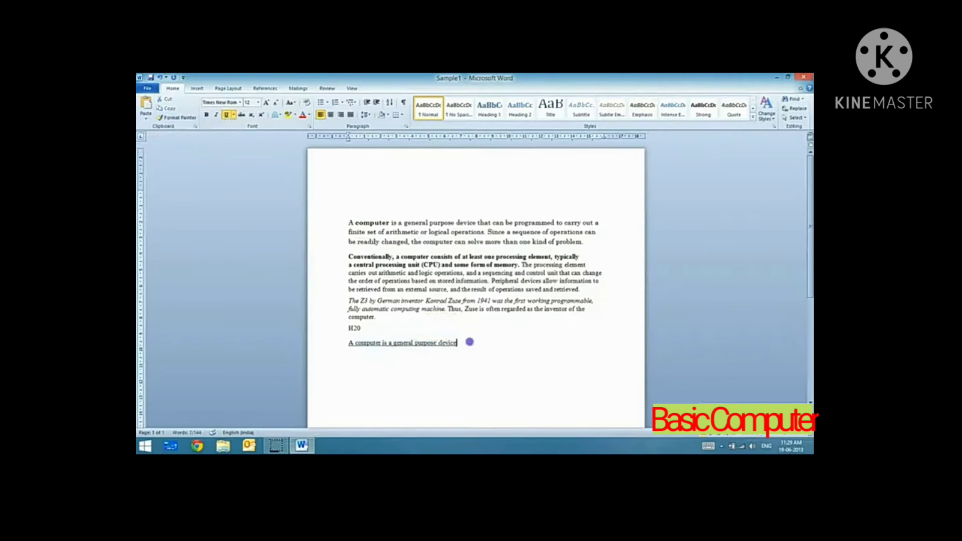
left_click_drag(351, 343, 474, 338)
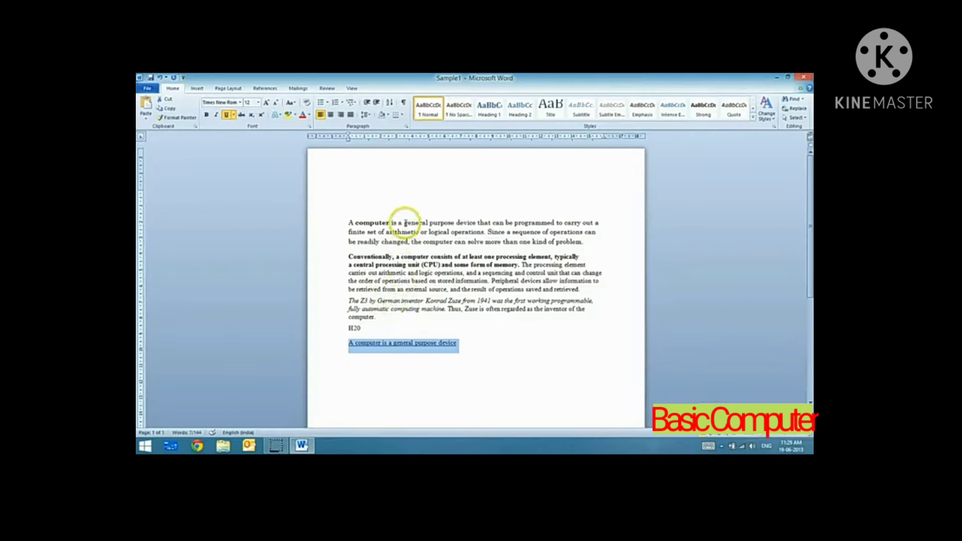
Strike through the word 'general' in the first line
left_click_drag(404, 223, 429, 222)
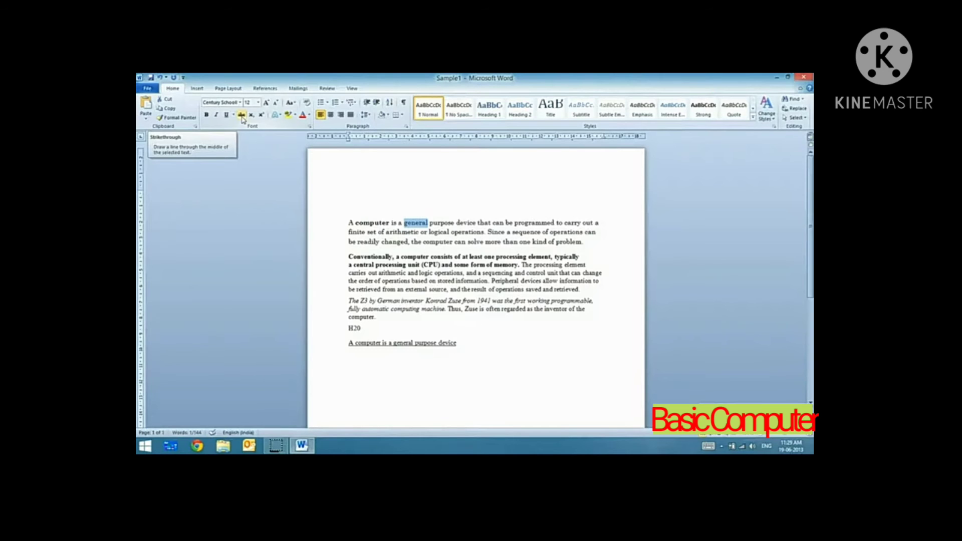
left_click(243, 119)
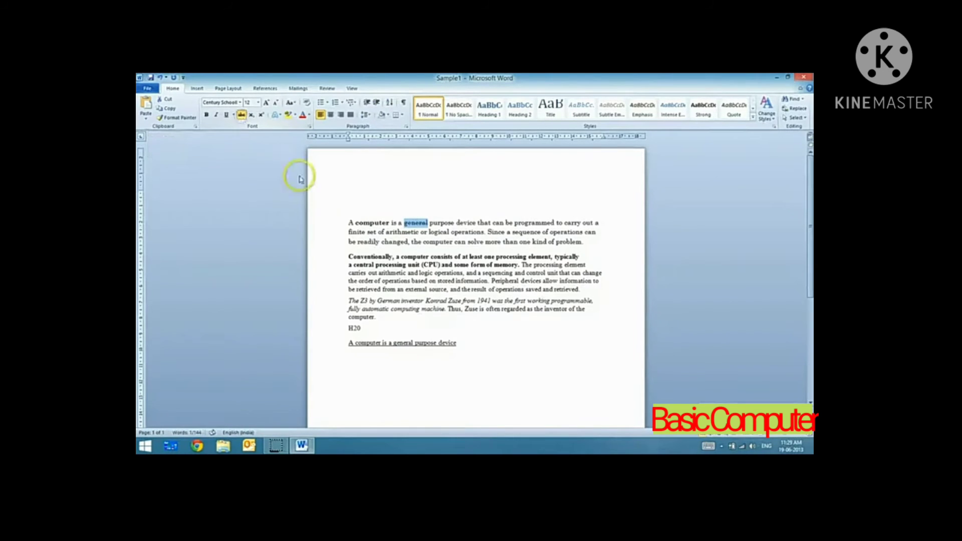
left_click(379, 231)
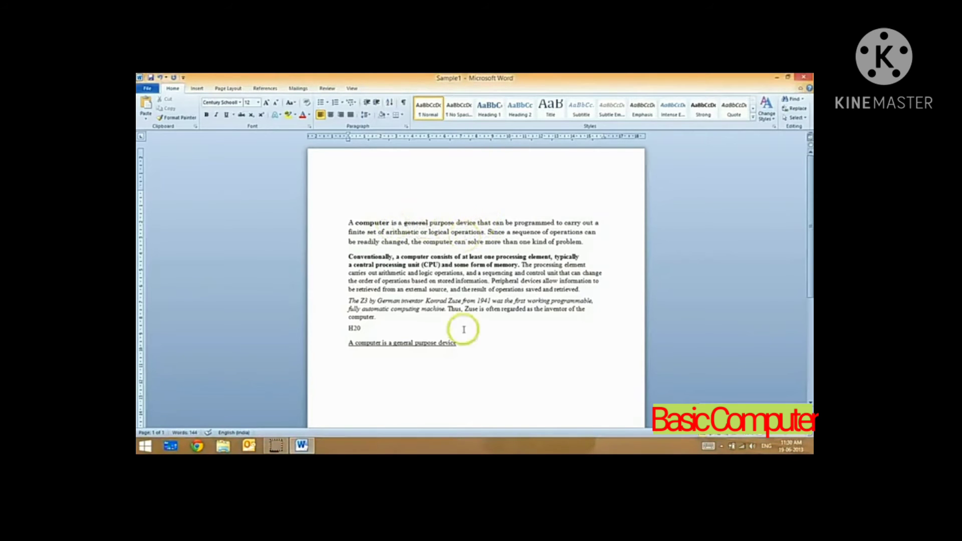
Delete the H20 text and start a new non-underlined line below the closing sentence
left_click(365, 328)
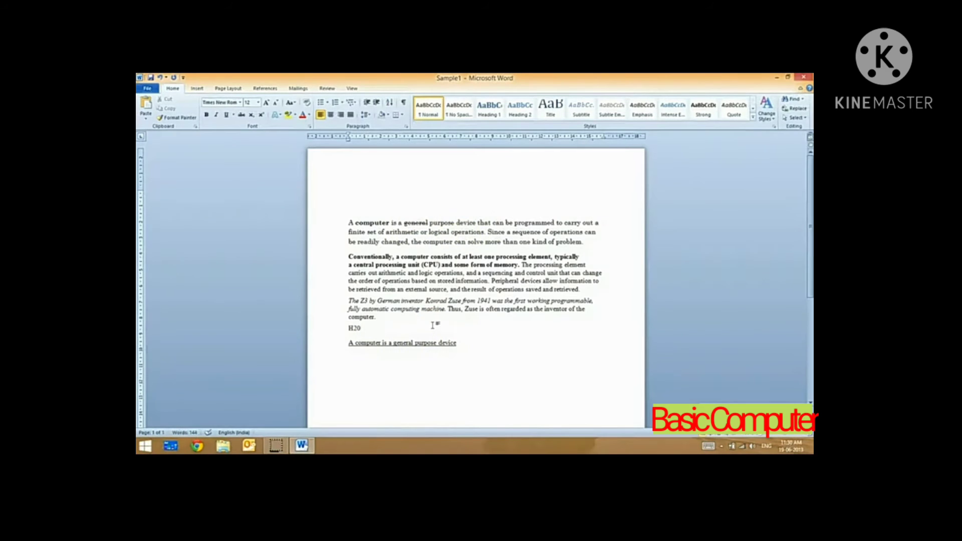
key("BackSpace")
key("BackSpace")
key("ctrl+u")
left_click(496, 344)
key("Return")
key("Return")
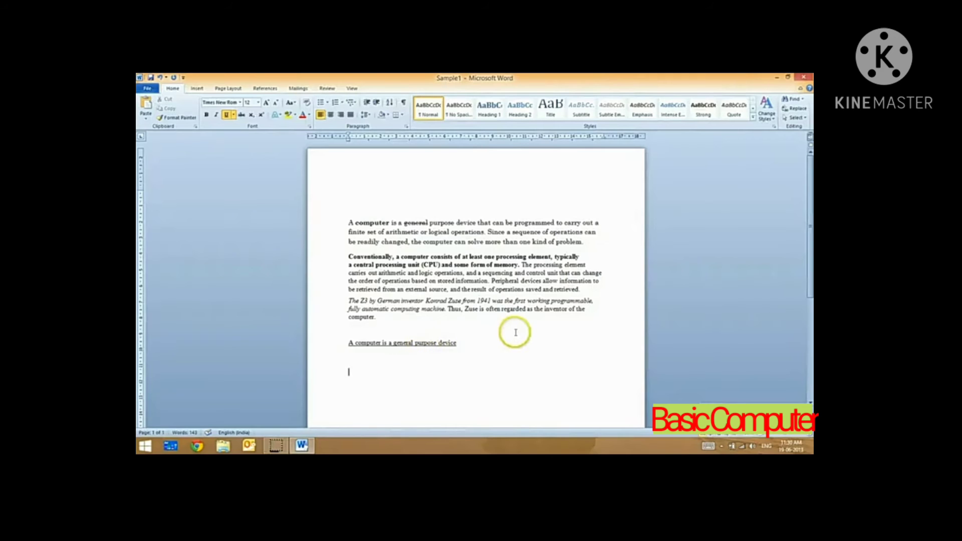
left_click(226, 115)
type("Water = H2O")
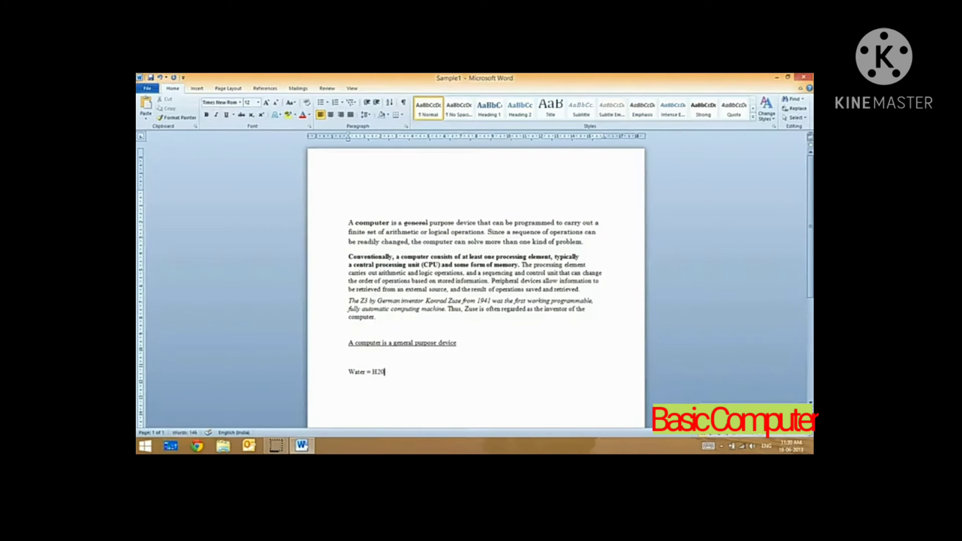
Make the 2 in 'Water = H2O' a subscript
double_click(378, 372)
left_click_drag(376, 373, 381, 377)
left_click(388, 372)
left_click_drag(380, 372, 373, 372)
left_click_drag(376, 372, 381, 372)
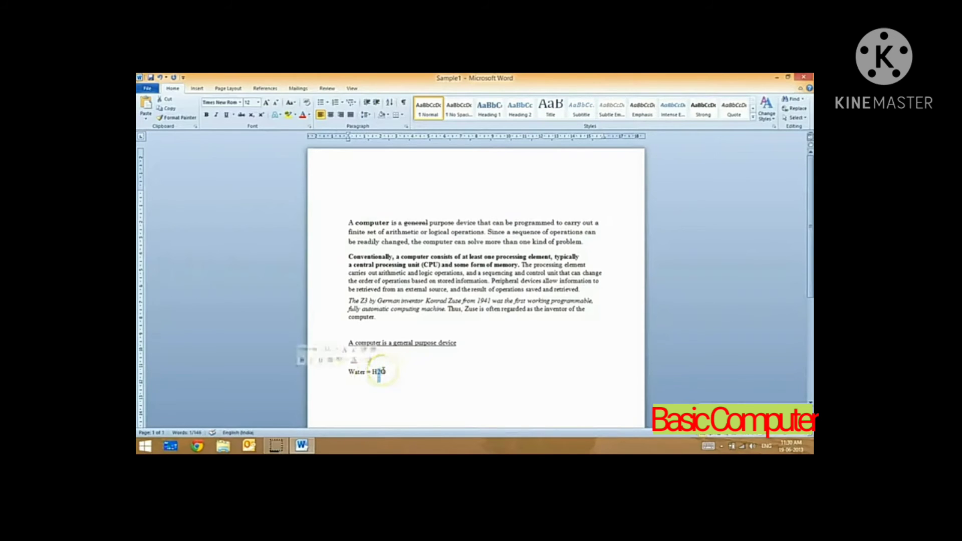
key("alt+p")
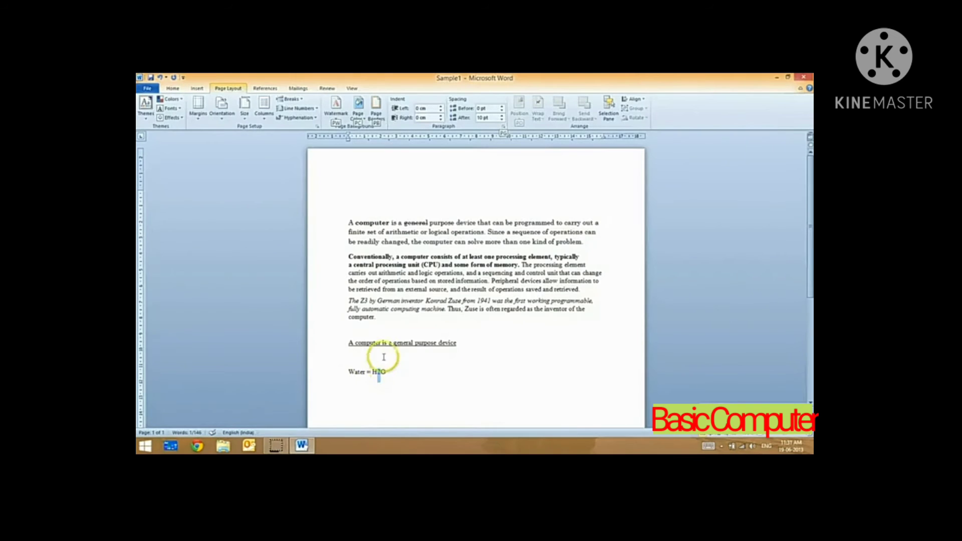
left_click(172, 88)
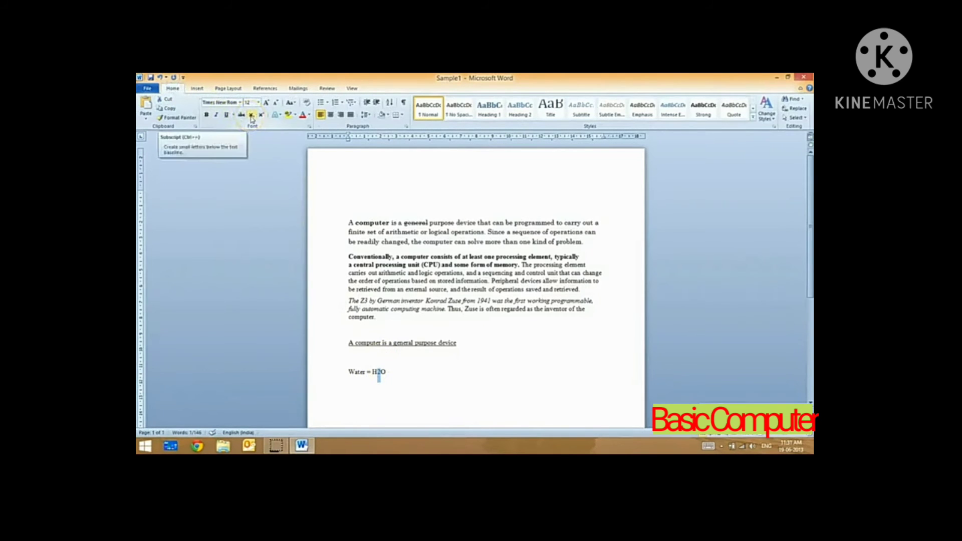
left_click(251, 115)
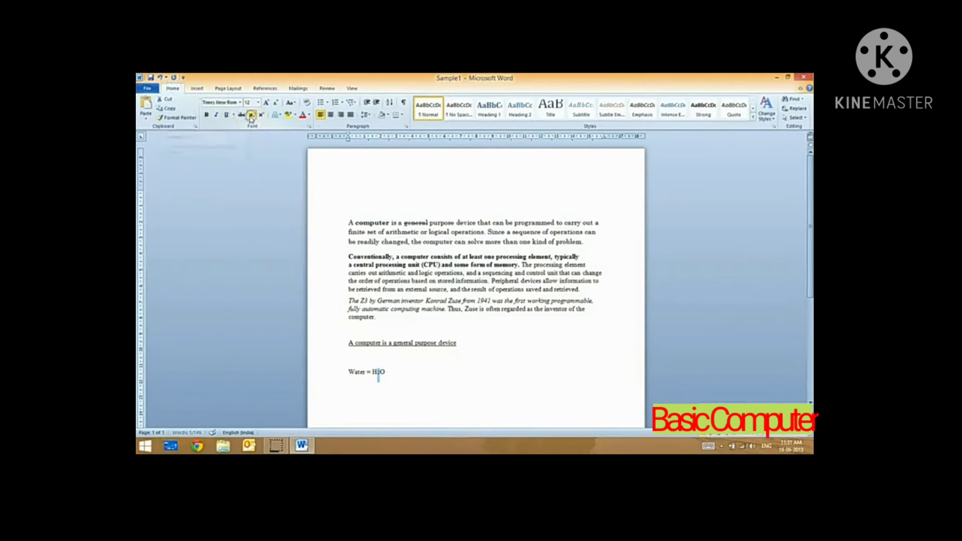
left_click(393, 367)
left_click(379, 375)
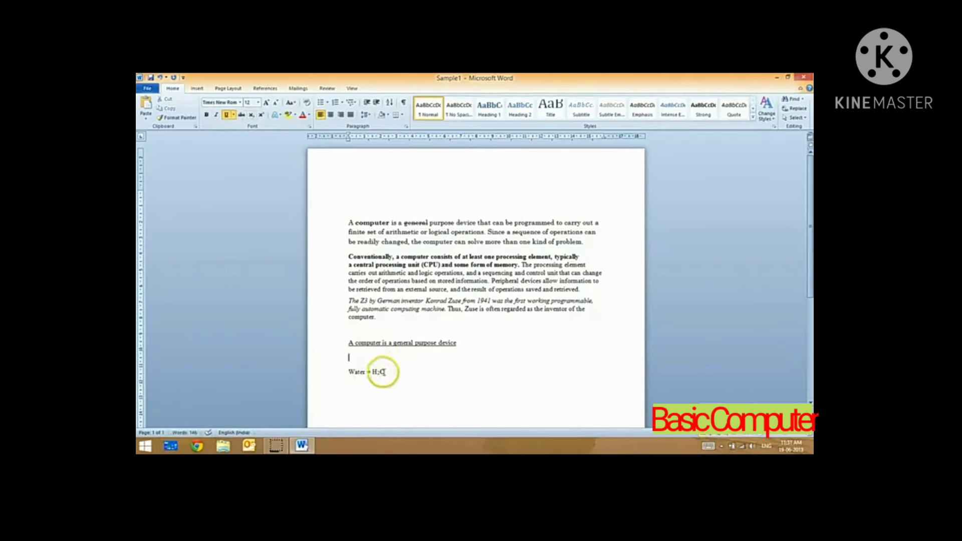
left_click(382, 372)
left_click(398, 373)
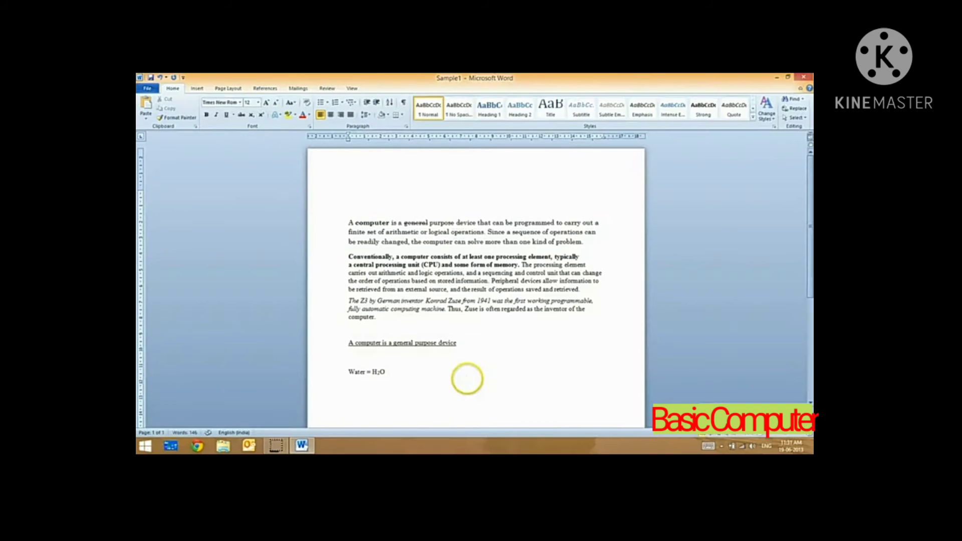
Superscript each 2 in the new line 'A2+B2 = C2' below the water formula
key("Return")
key("Return")
type("A2+B2 = C2")
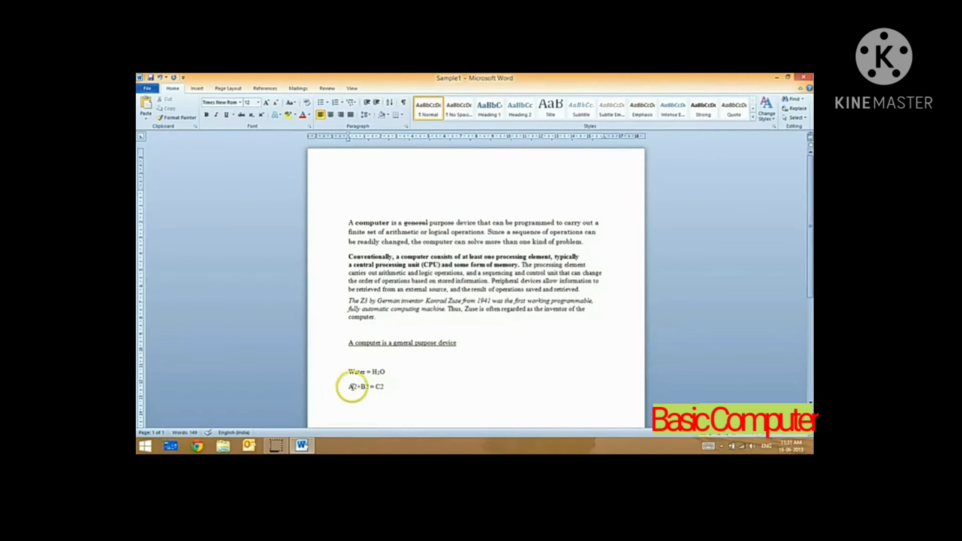
left_click_drag(348, 387, 355, 387)
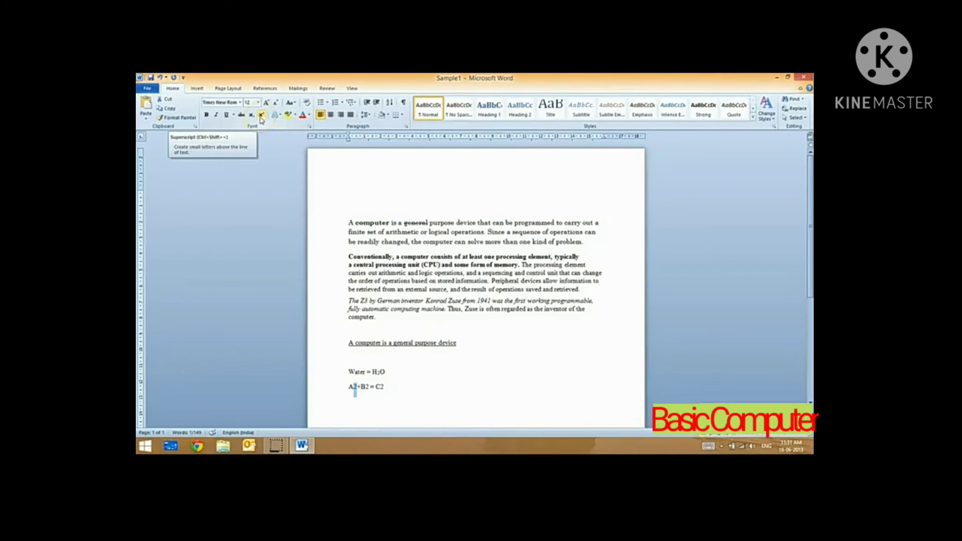
left_click(261, 115)
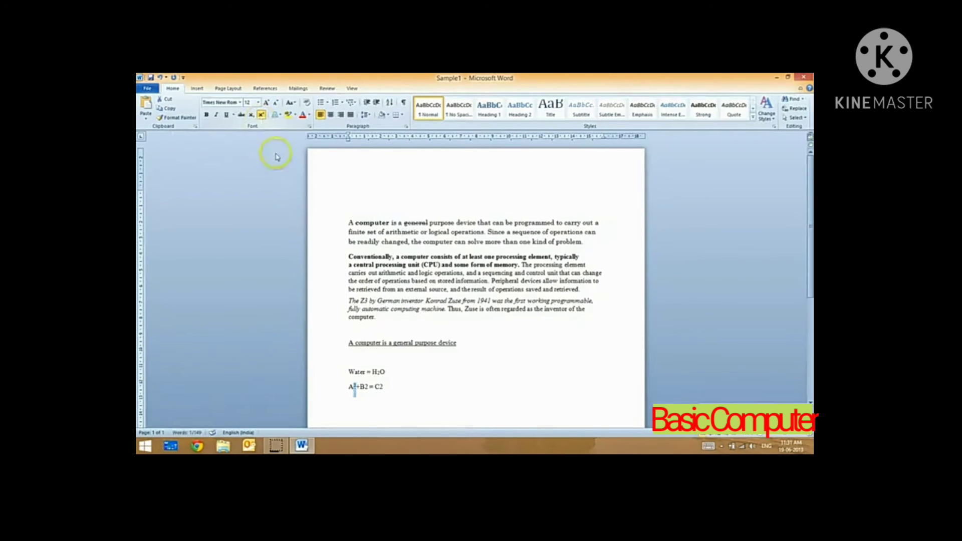
type("2")
left_click(354, 388)
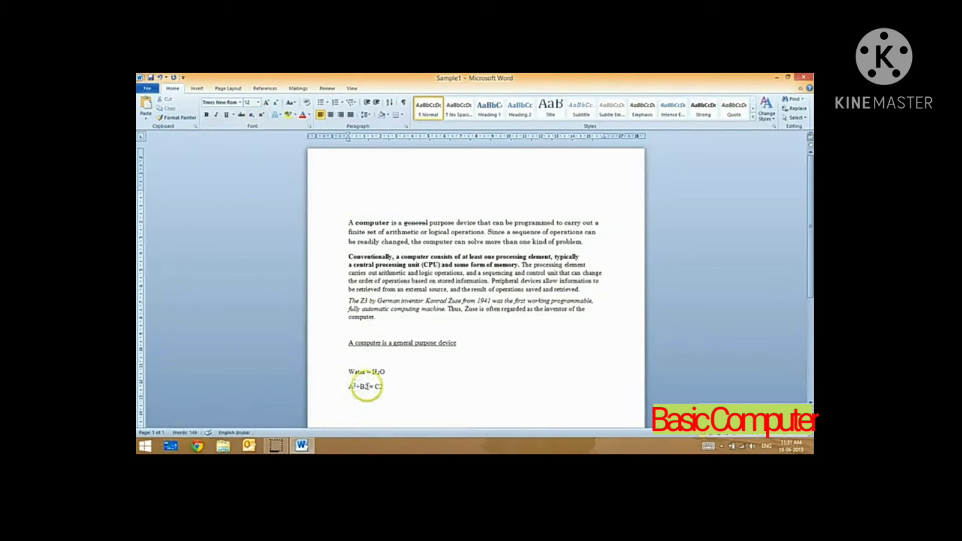
left_click(366, 387)
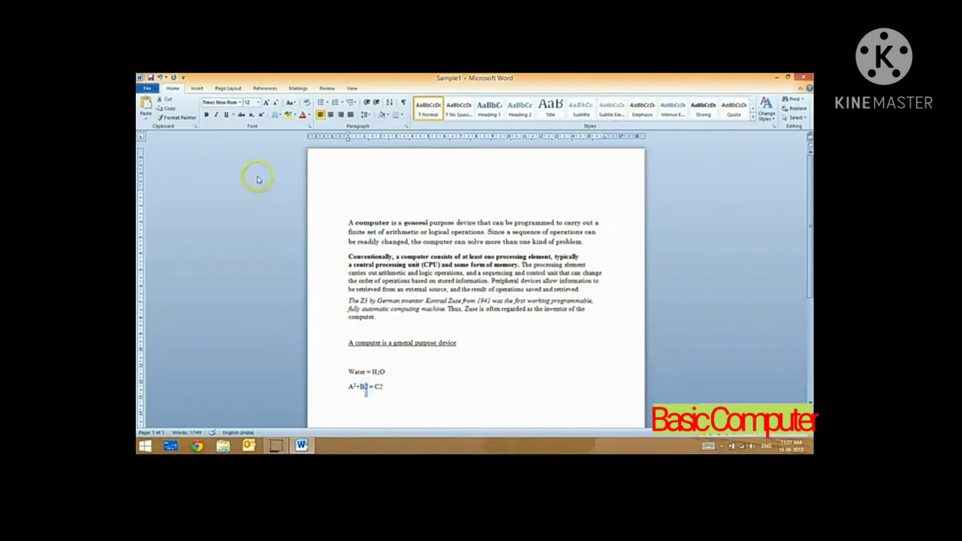
left_click(262, 115)
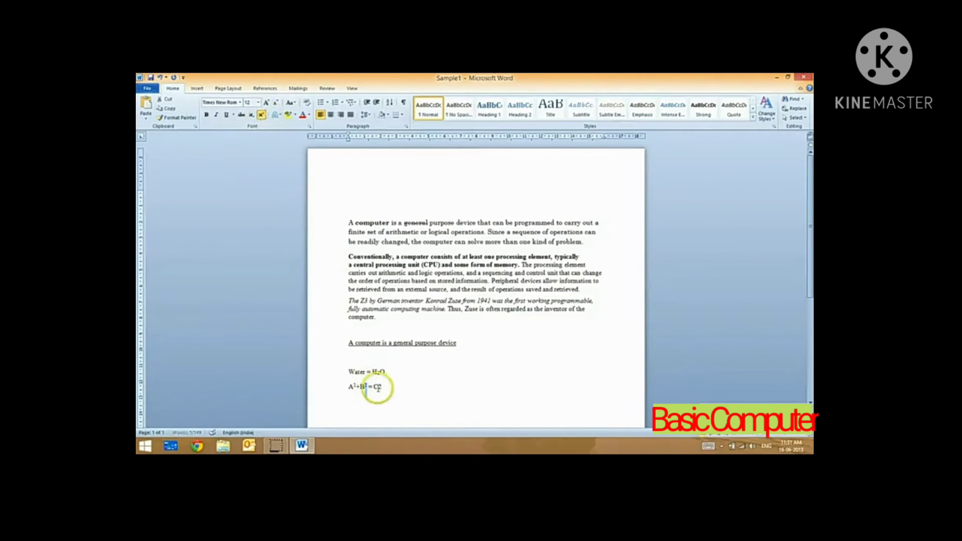
left_click_drag(373, 387, 384, 387)
left_click(378, 387)
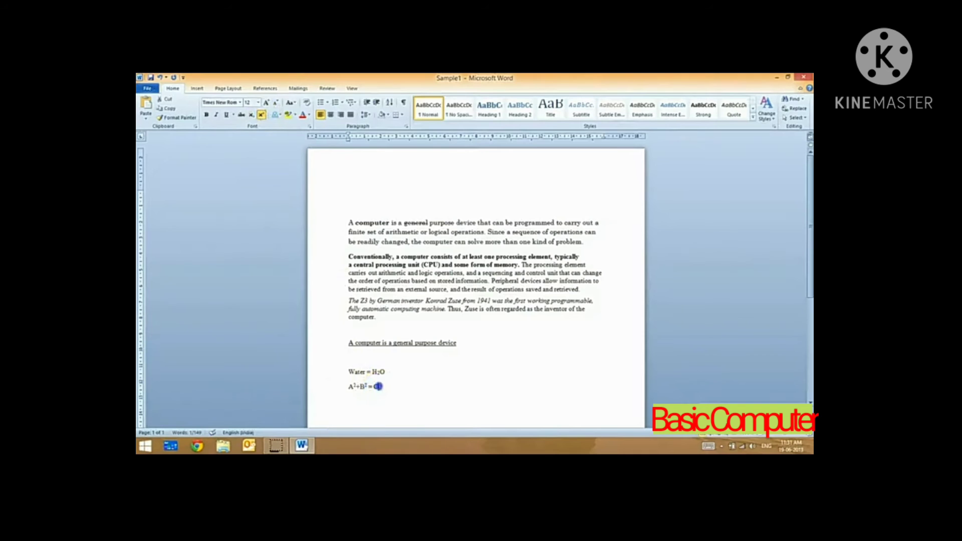
left_click(261, 115)
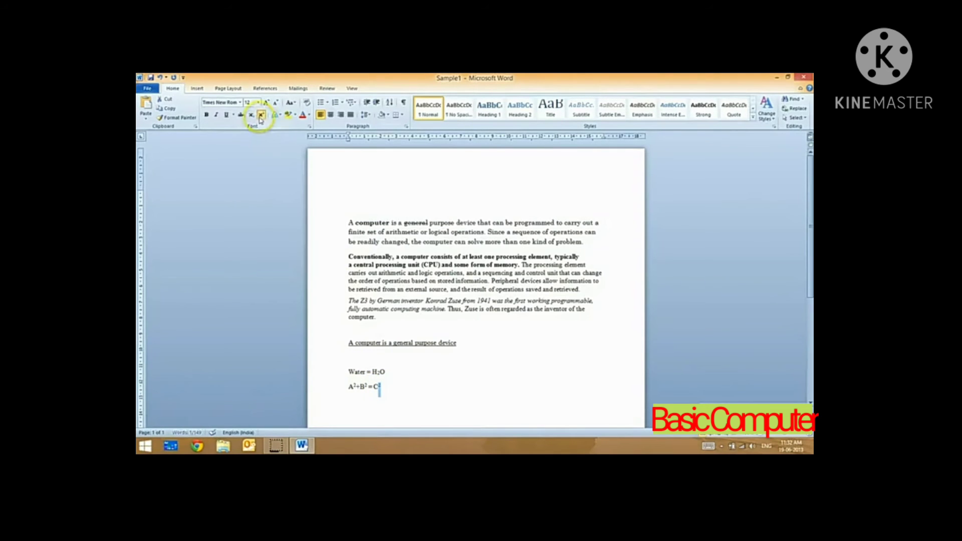
scroll(500, 361, "down", 2)
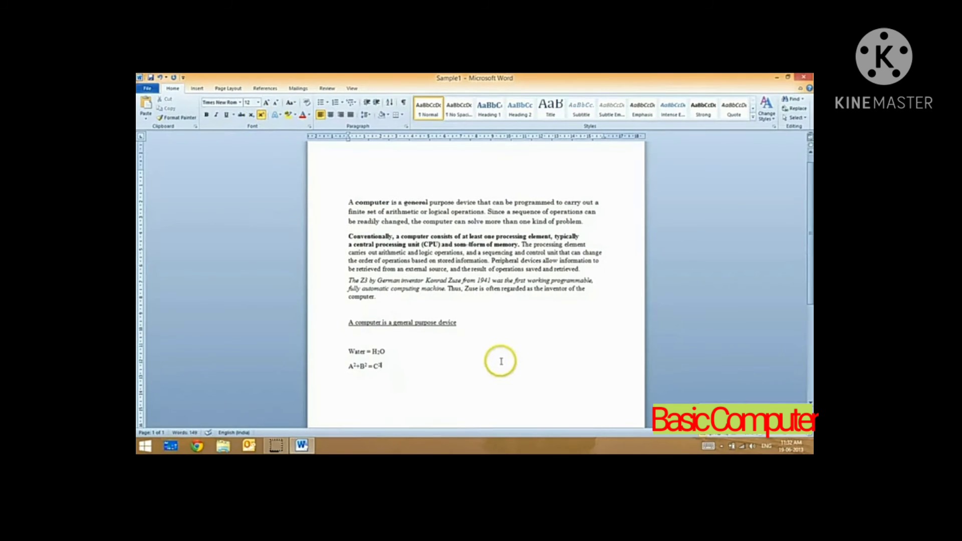
left_click(322, 344)
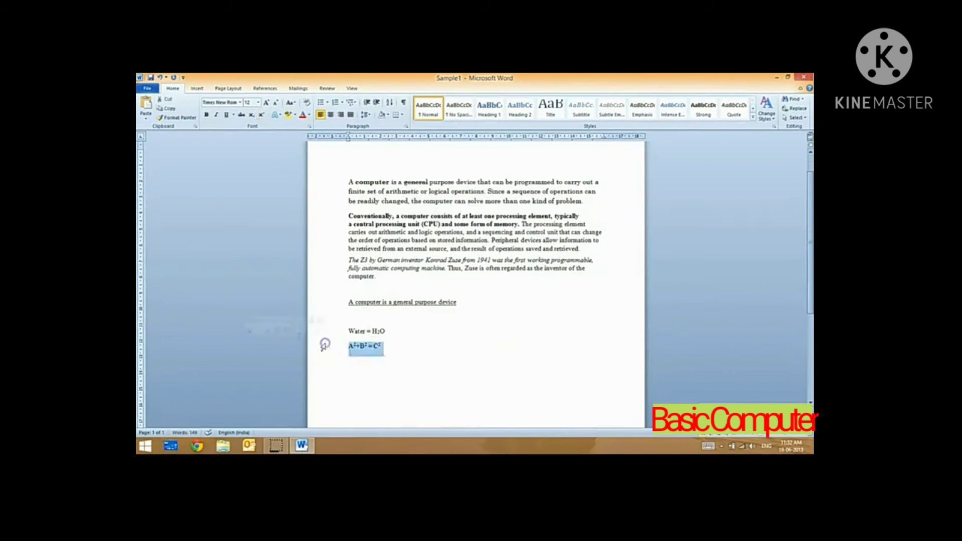
left_click(435, 351)
left_click(418, 351)
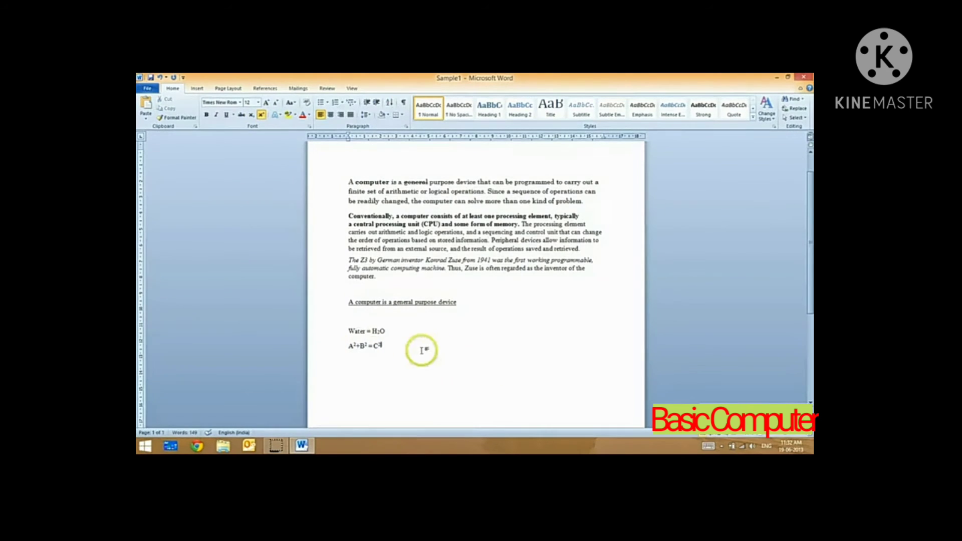
scroll(429, 344, "up", 2)
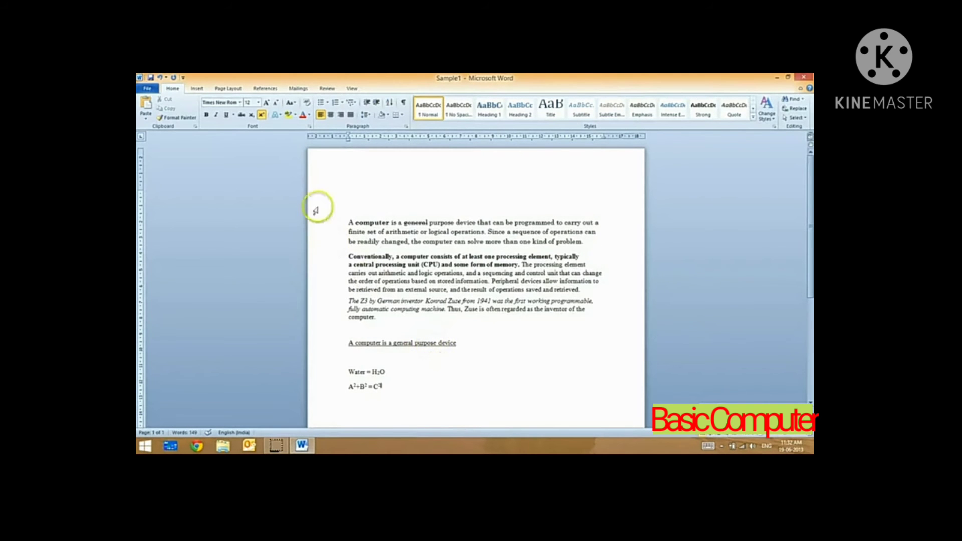
left_click(368, 369)
left_click(403, 331)
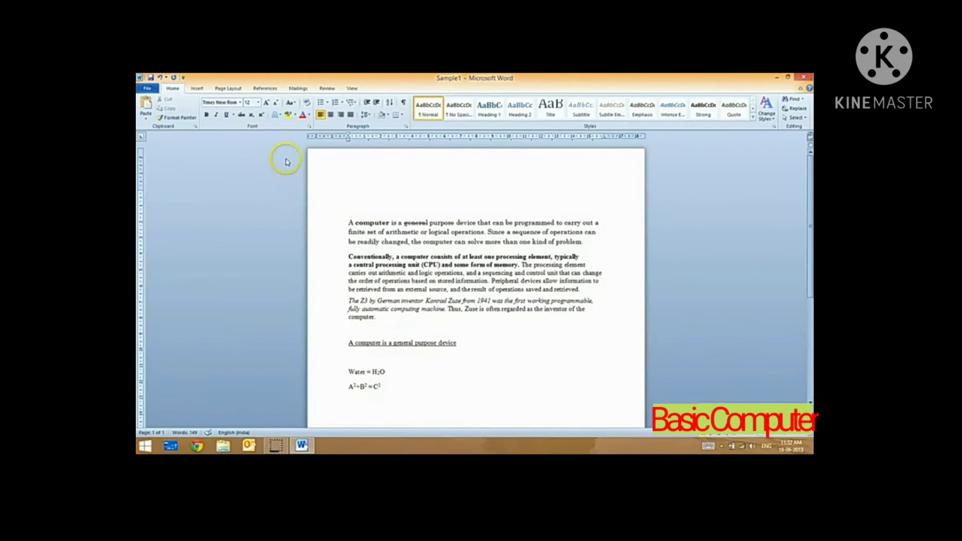
left_click(366, 225)
left_click(410, 304)
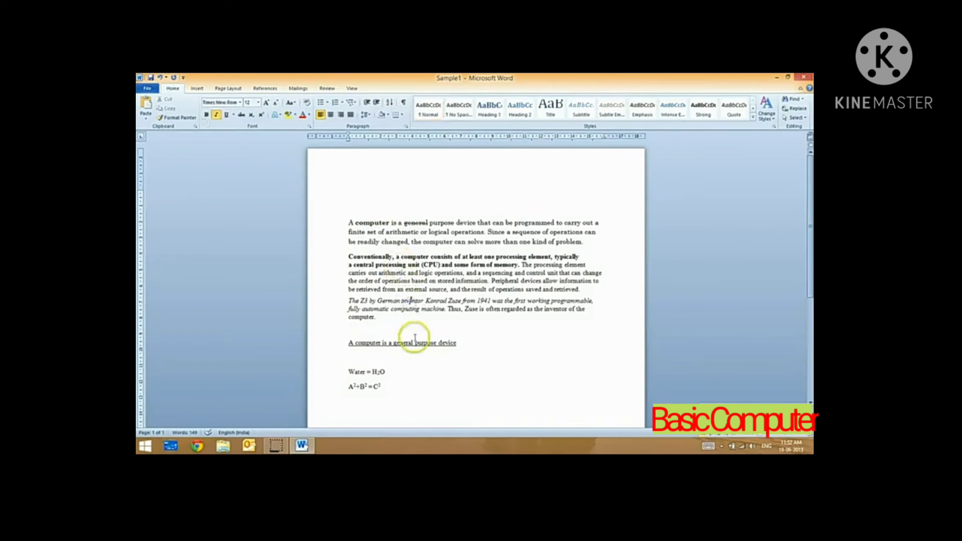
left_click(416, 343)
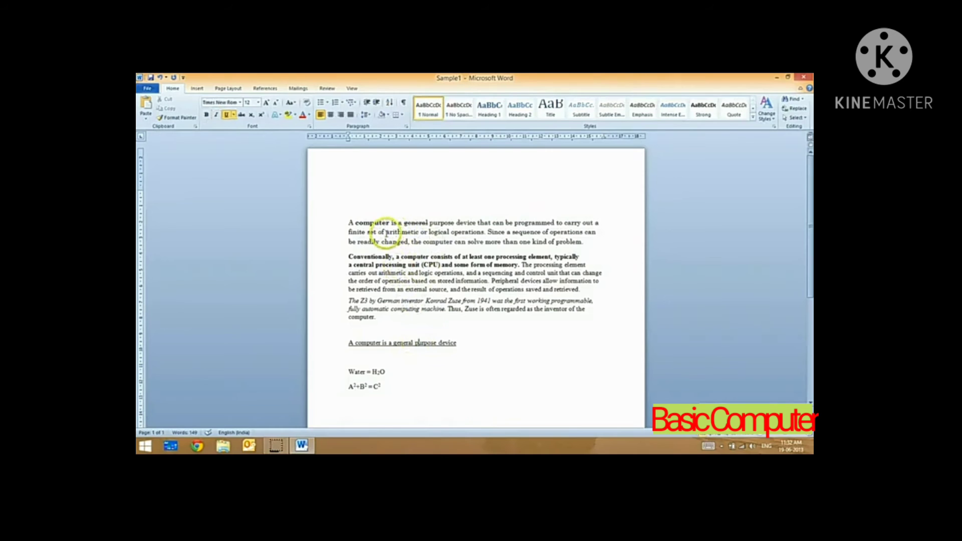
Give 'arithmetic' the Gradient Fill - Purple, Accent 4, Reflection text effect, shown as ARITHMETIC
left_click_drag(385, 232, 417, 234)
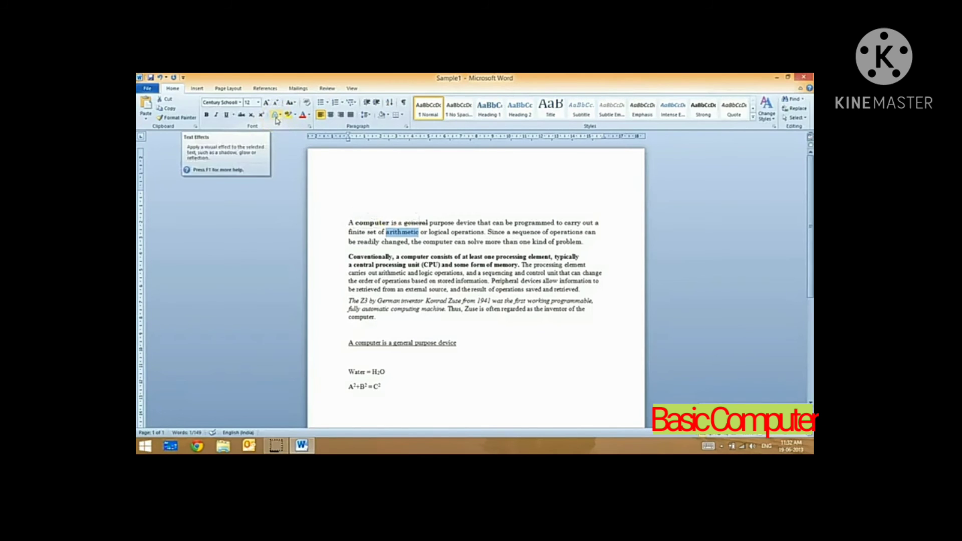
left_click(276, 116)
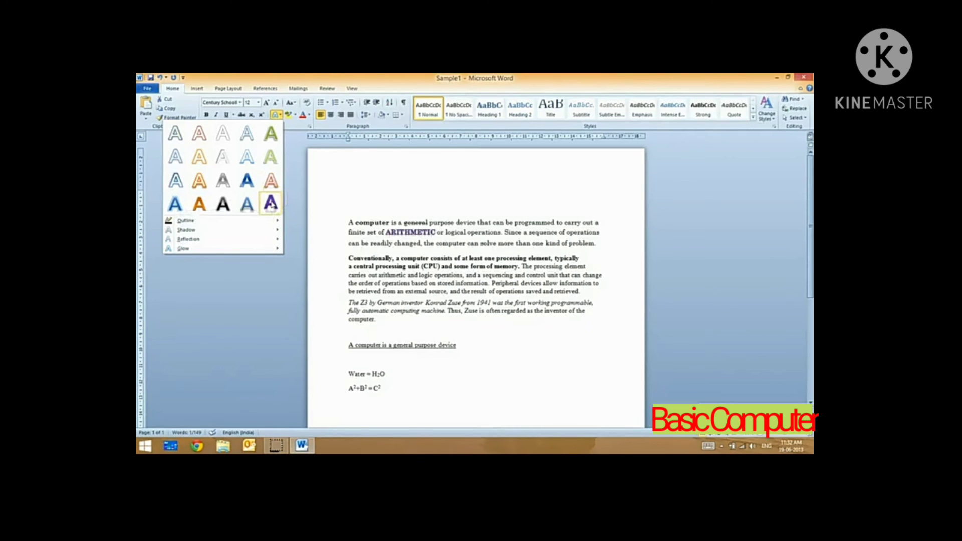
left_click(270, 203)
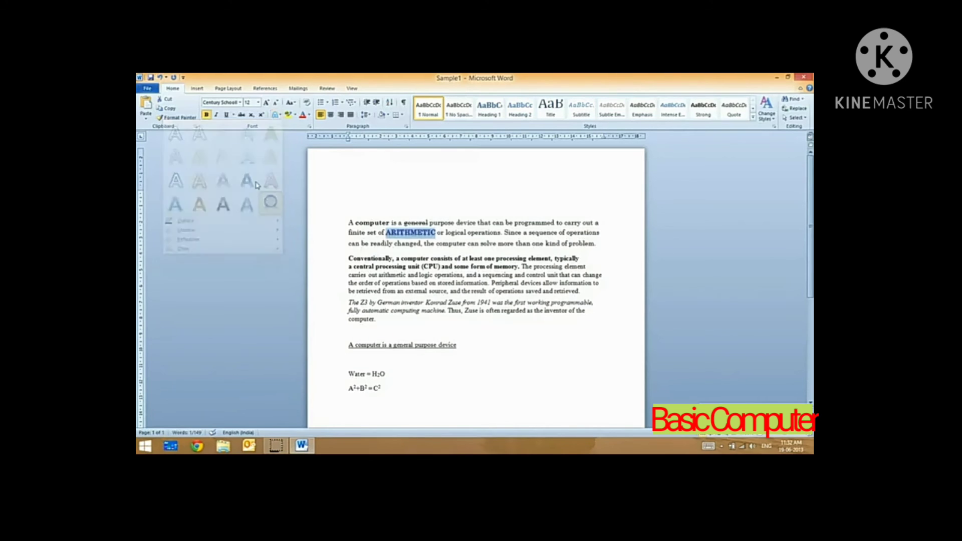
left_click(365, 256)
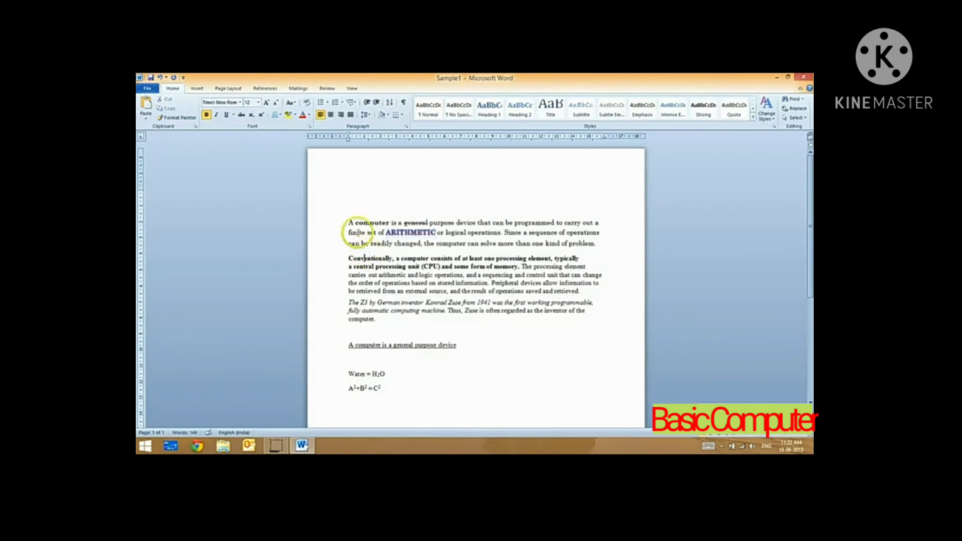
Apply a yellow text highlight to the word 'operations' in the first paragraph
left_click_drag(468, 233, 501, 233)
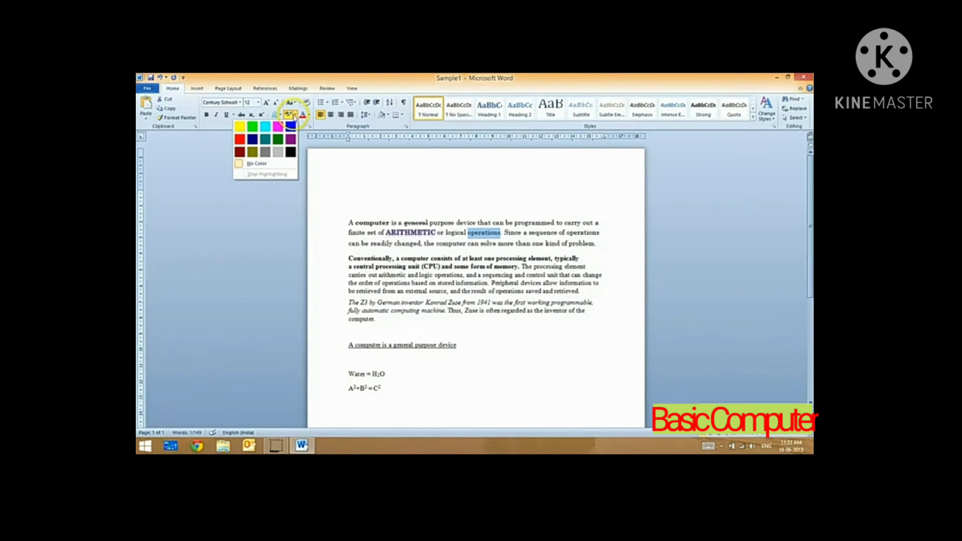
left_click(293, 115)
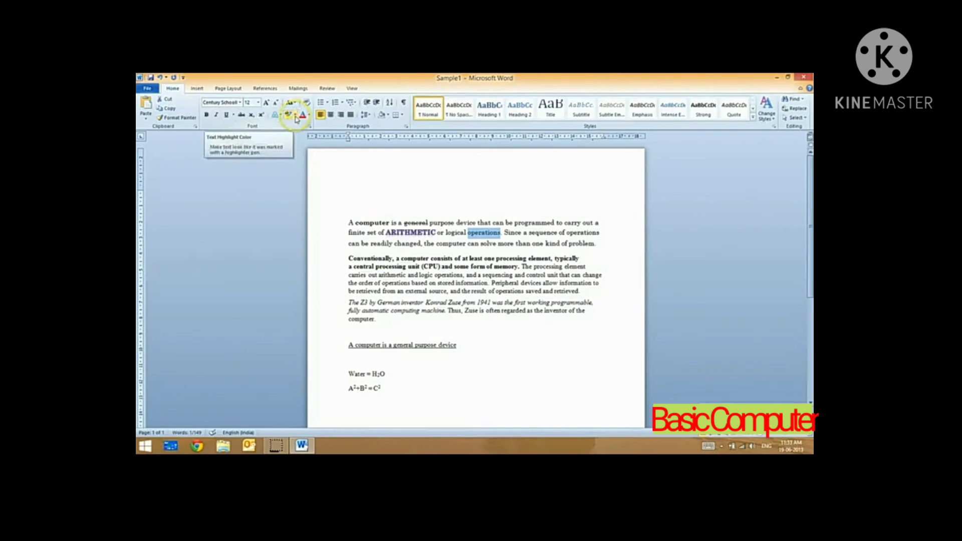
left_click(296, 115)
left_click(240, 128)
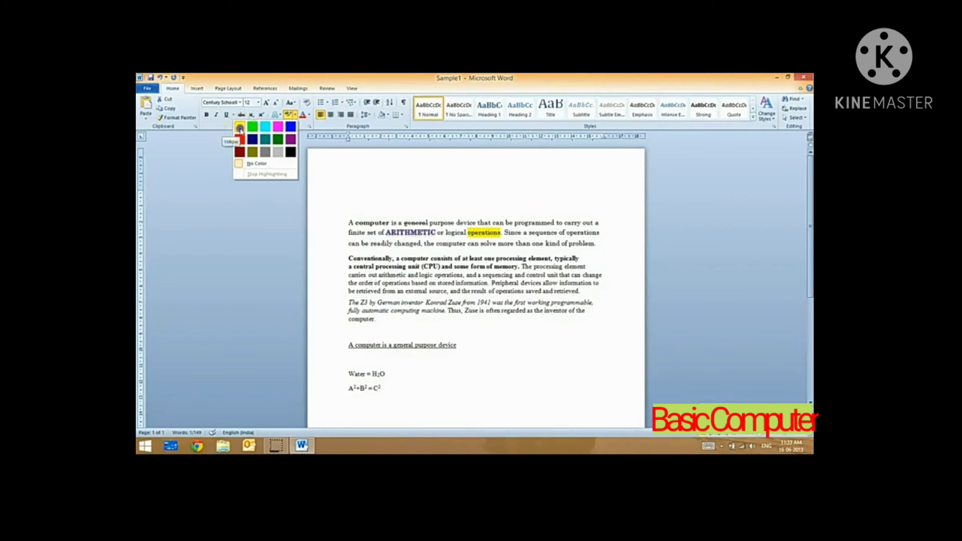
left_click(240, 128)
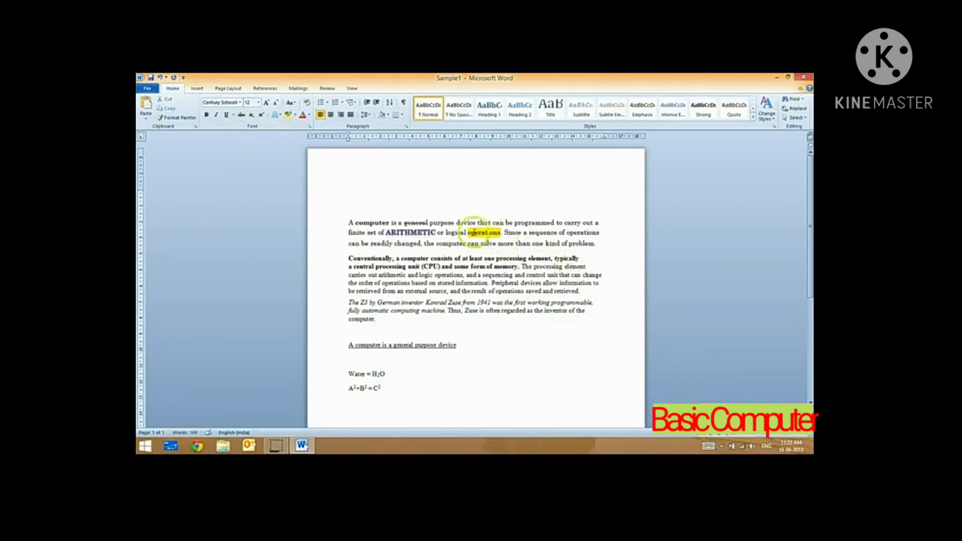
double_click(473, 232)
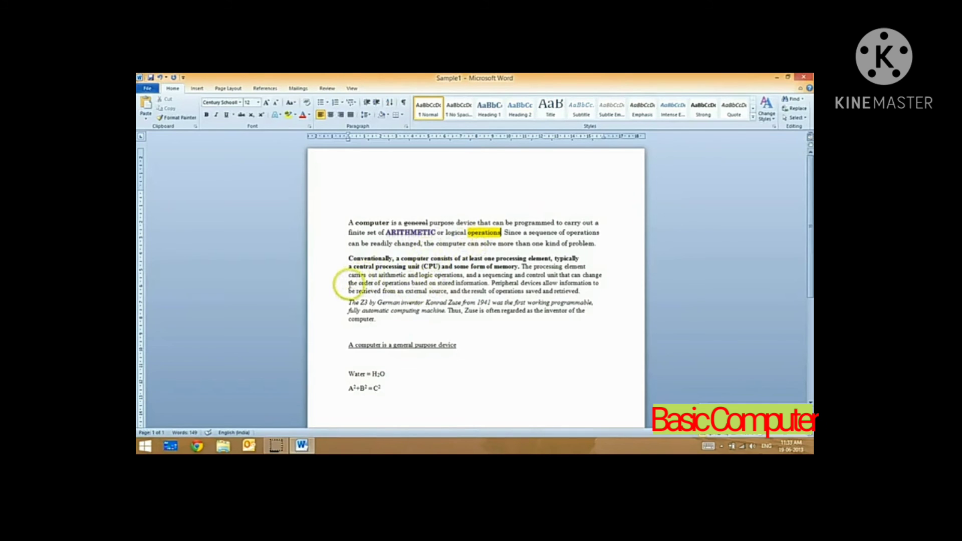
Colour 'Thus, Zuse is often regarded as the inventor of the computer.' pink-red via More Colors
mouse_move(349, 222)
left_mouse_down()
mouse_move(378, 232)
mouse_move(401, 291)
mouse_move(451, 324)
left_mouse_up()
left_click(402, 309)
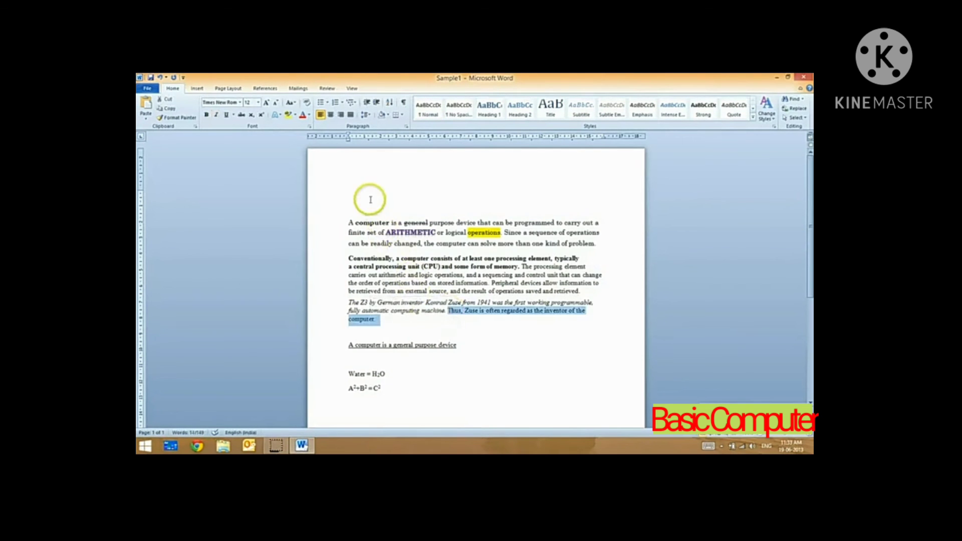
left_click(310, 116)
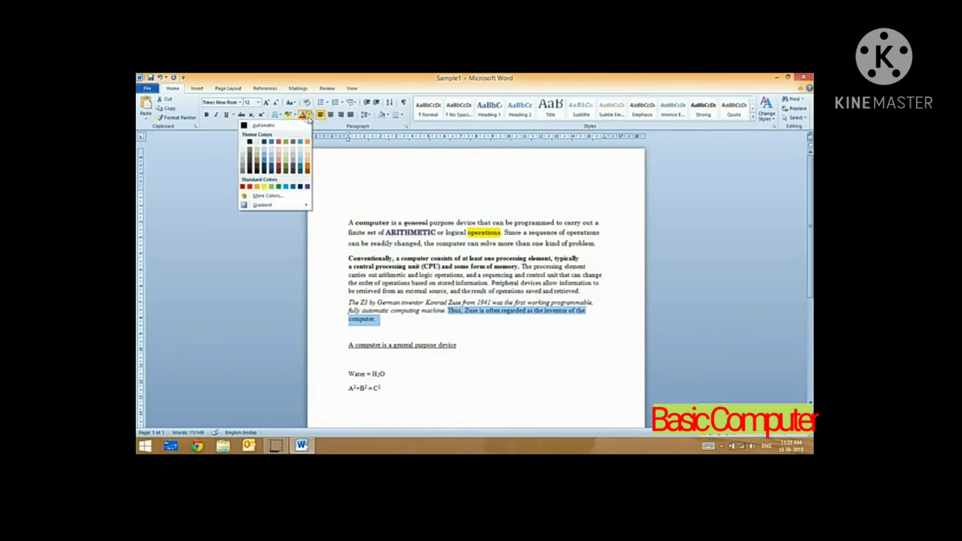
left_click(285, 128)
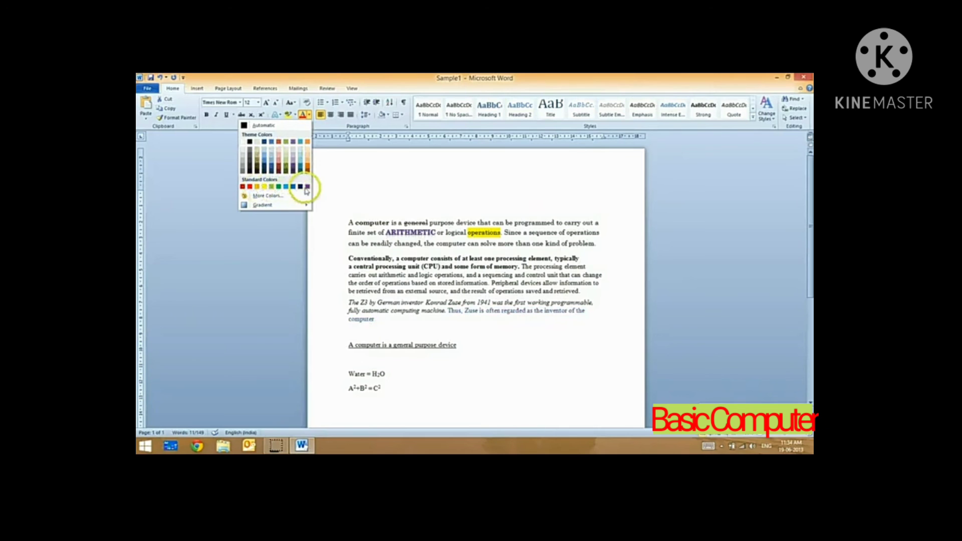
left_click(273, 200)
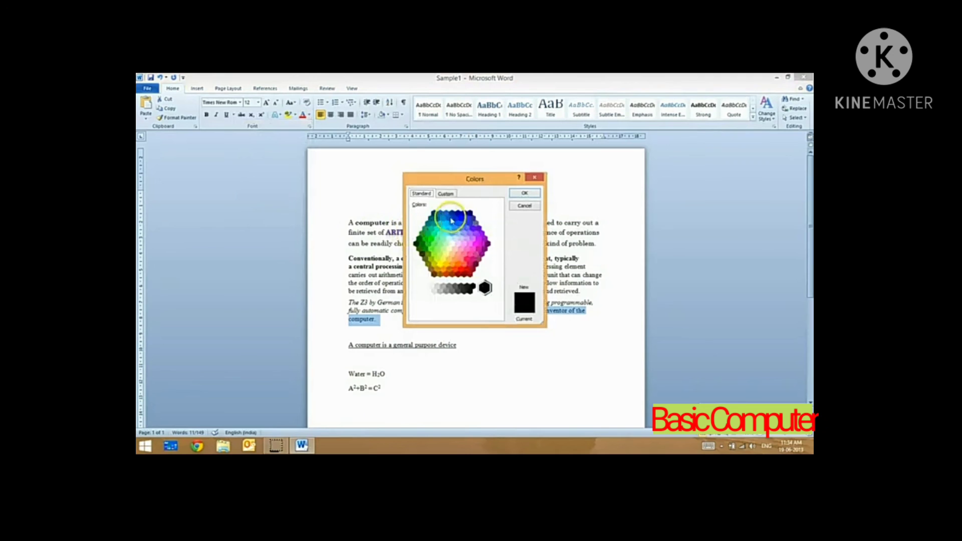
left_click(435, 287)
left_click(441, 230)
left_click(438, 249)
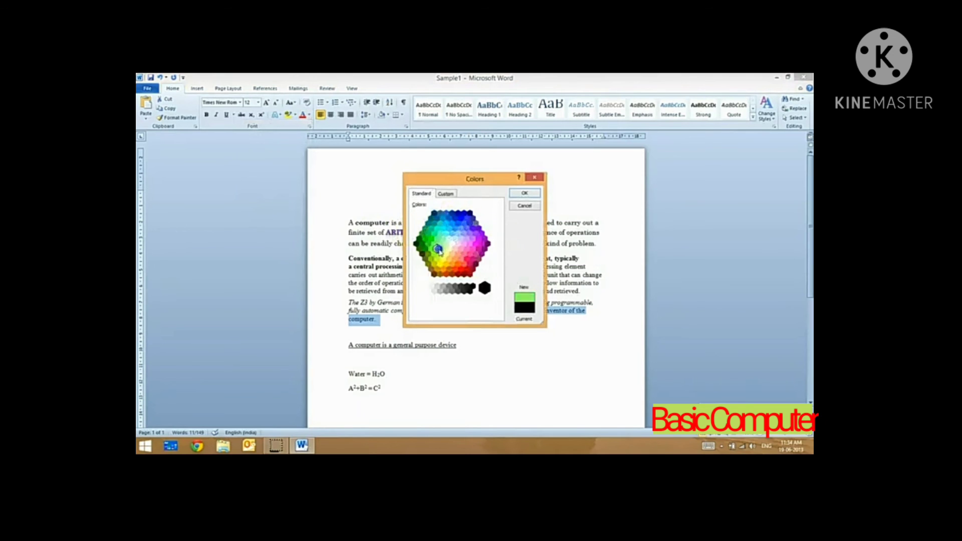
left_click(462, 274)
mouse_move(473, 260)
left_mouse_down()
mouse_move(455, 241)
mouse_move(441, 251)
mouse_move(437, 236)
mouse_move(462, 227)
mouse_move(481, 247)
mouse_move(468, 263)
left_mouse_up()
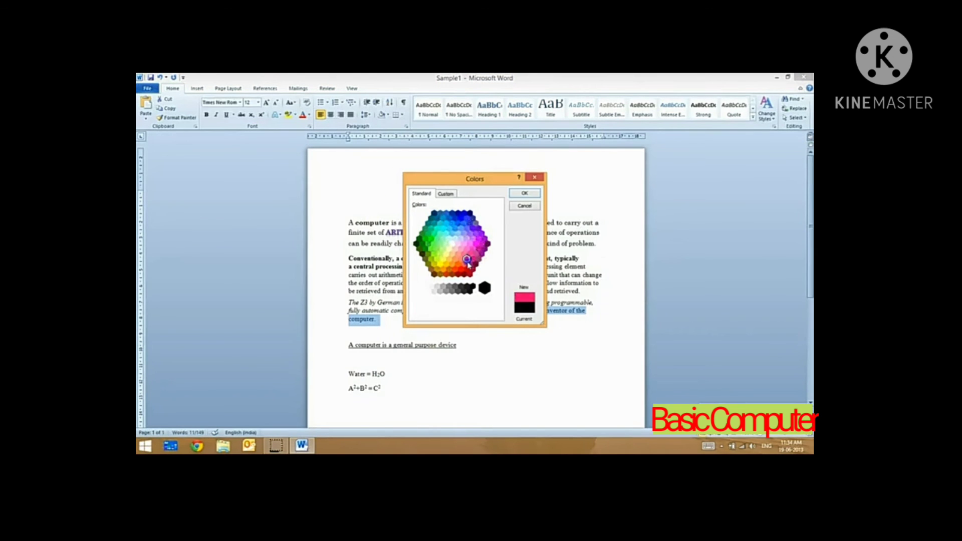
left_click(521, 207)
left_click(545, 320)
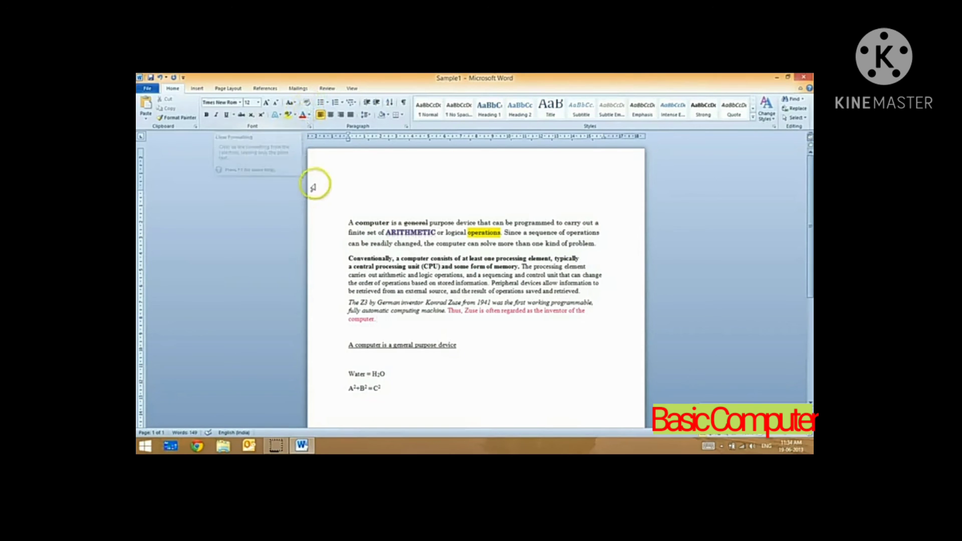
Select the 'Conventionally' paragraph and open the Font dialog showing Times New Roman 12
double_click(328, 231)
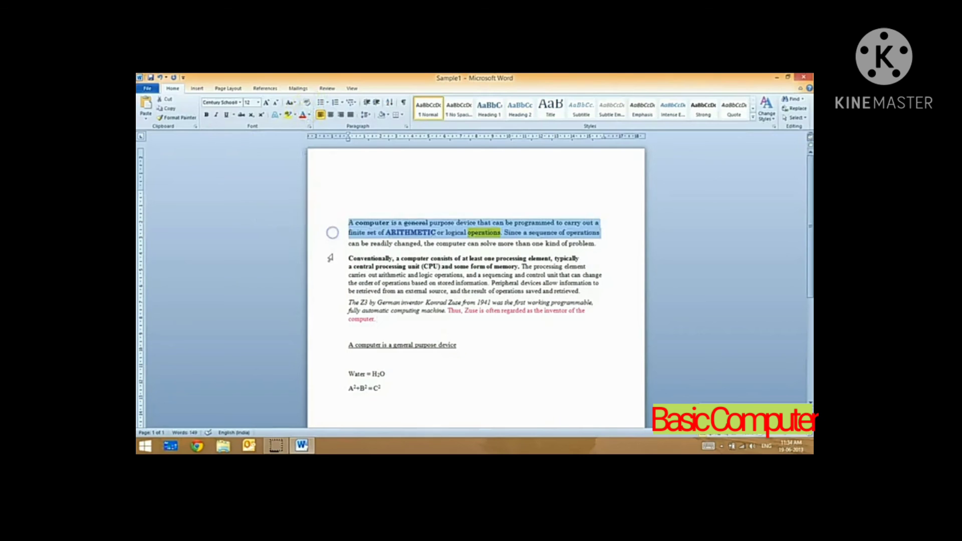
left_click_drag(331, 258, 336, 293)
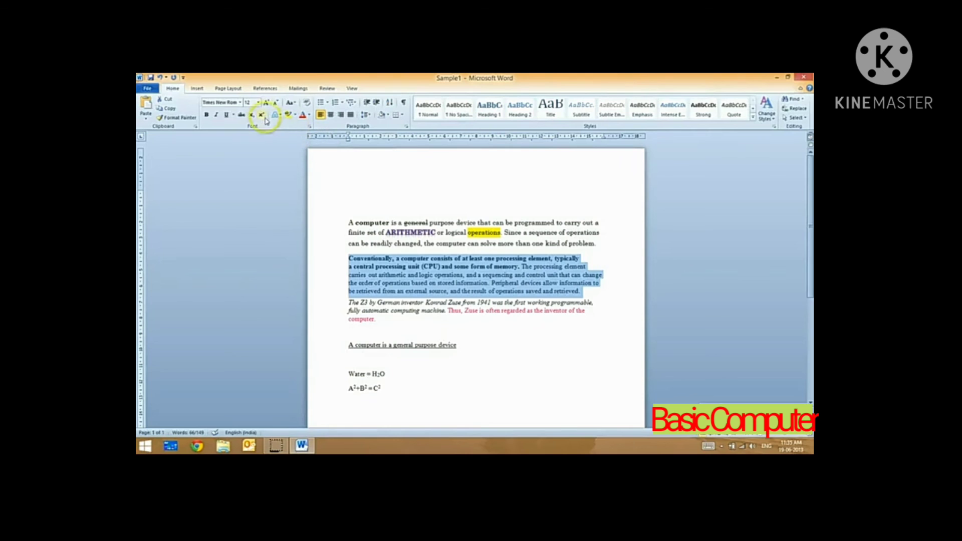
left_click(309, 127)
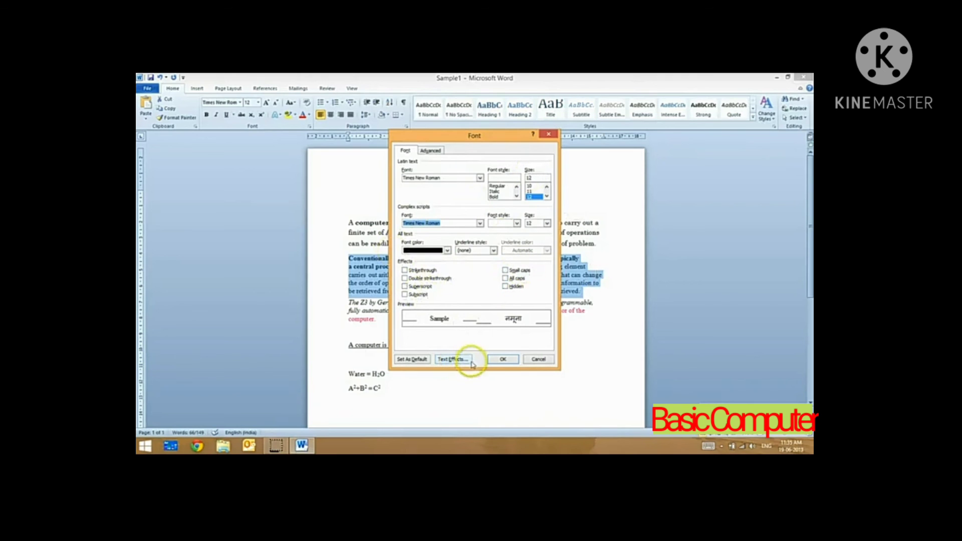
Set the second paragraph's Advanced character spacing to Expanded by 1 pt
left_click(425, 152)
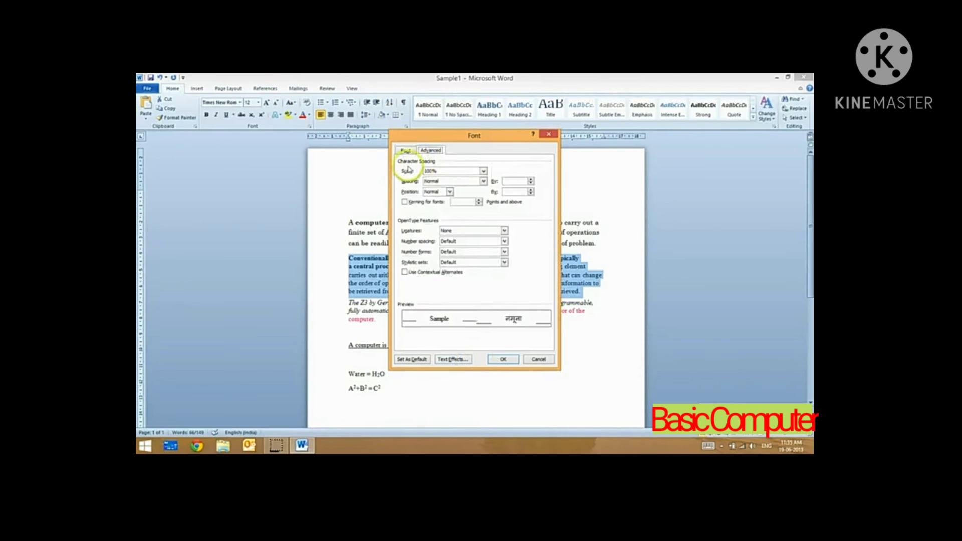
left_click_drag(441, 139, 665, 153)
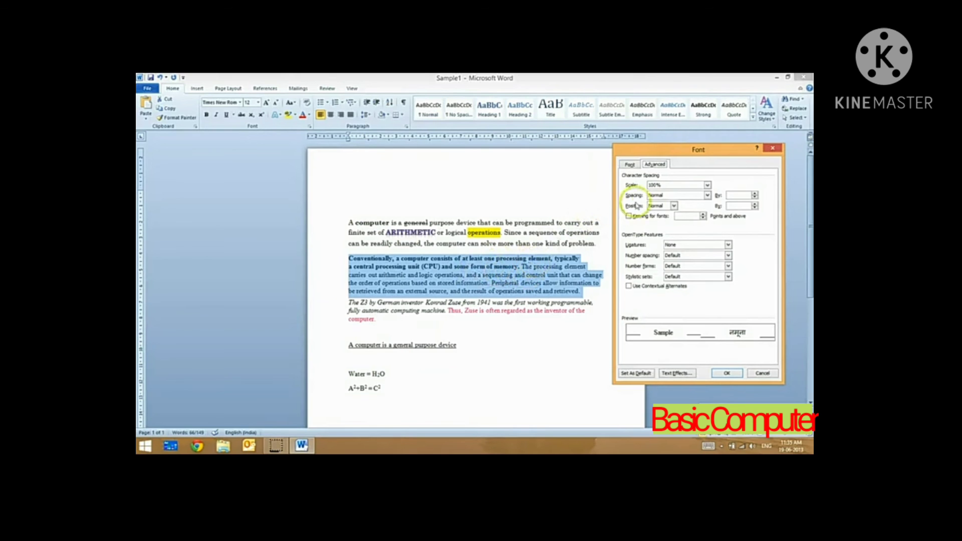
left_click(707, 196)
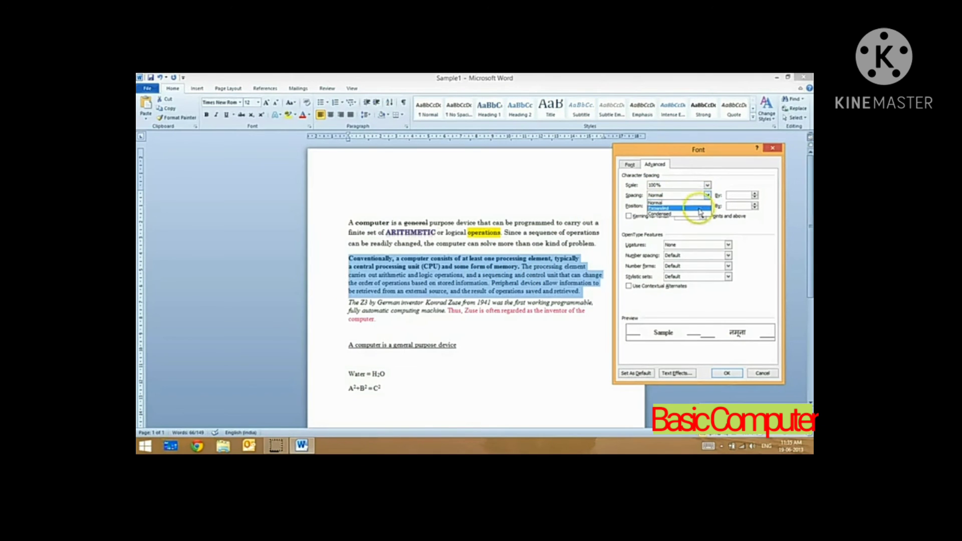
left_click(701, 210)
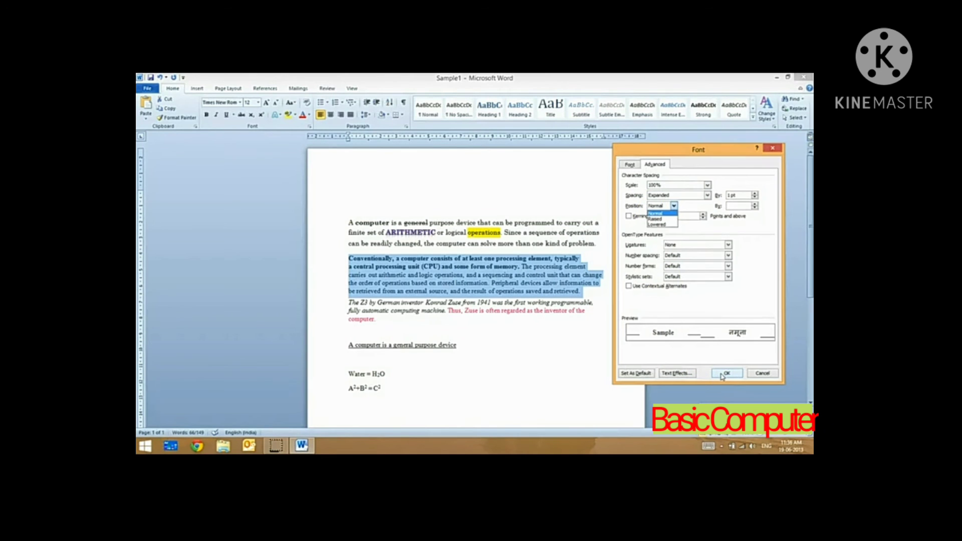
left_click(726, 374)
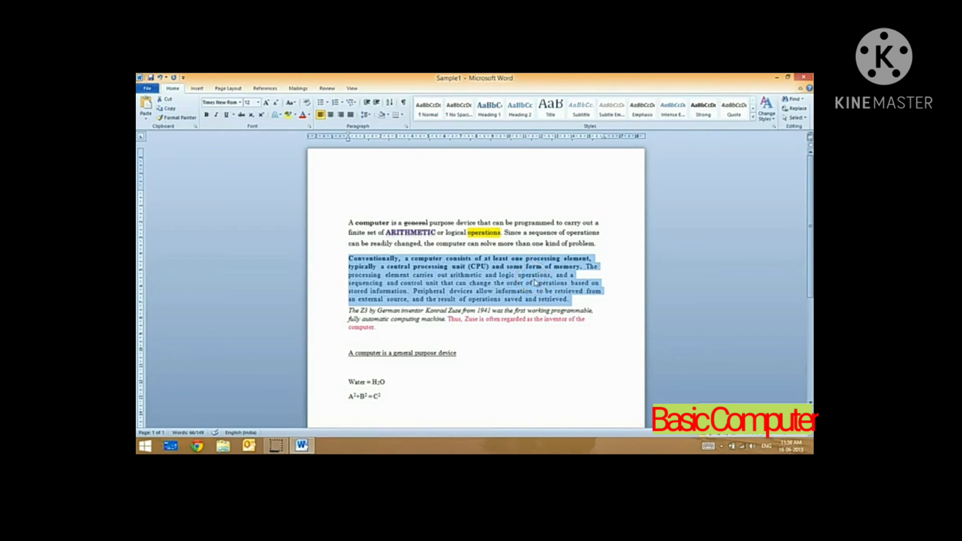
Reset the second paragraph's character spacing to Normal
left_click(309, 127)
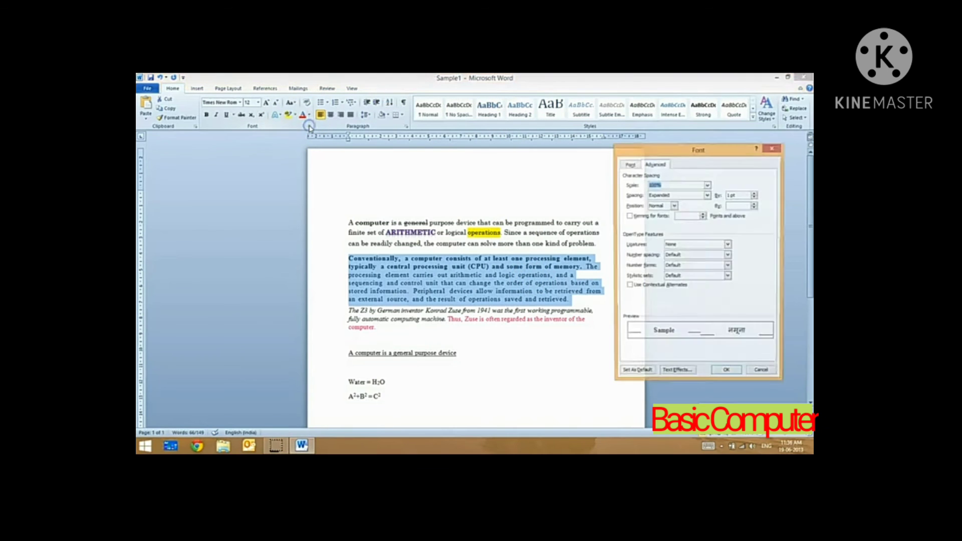
left_click(678, 196)
left_click(680, 203)
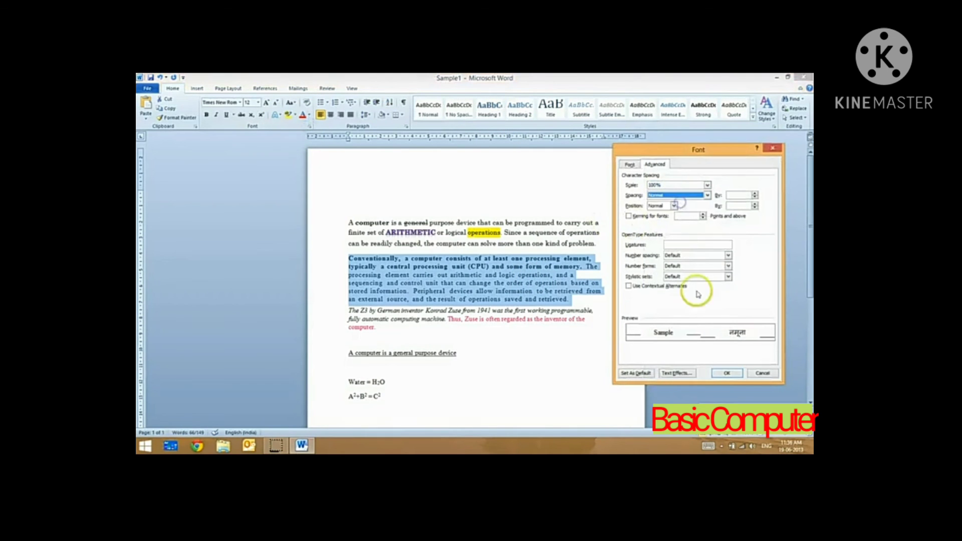
left_click(729, 373)
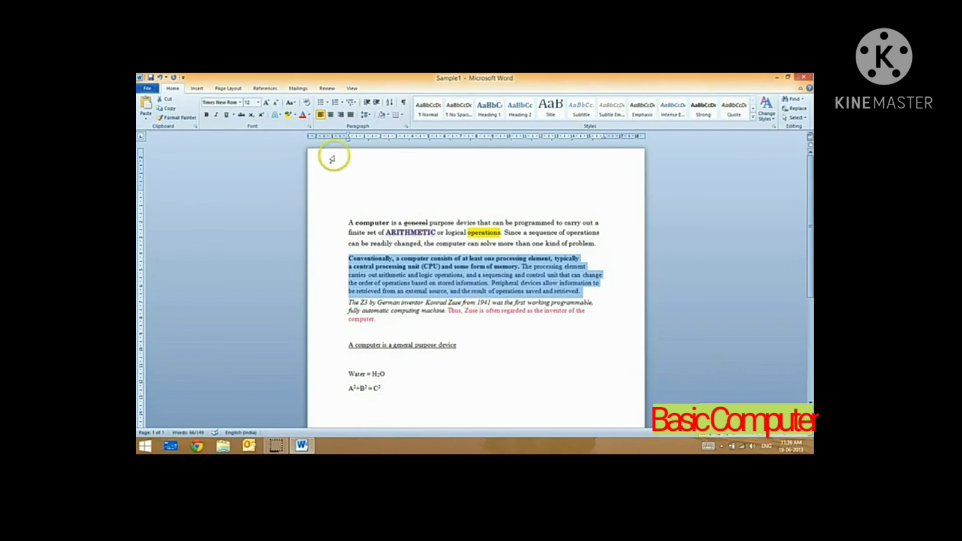
Try Condensed 1 pt spacing on the paragraph, then restore Normal spacing
left_click(309, 127)
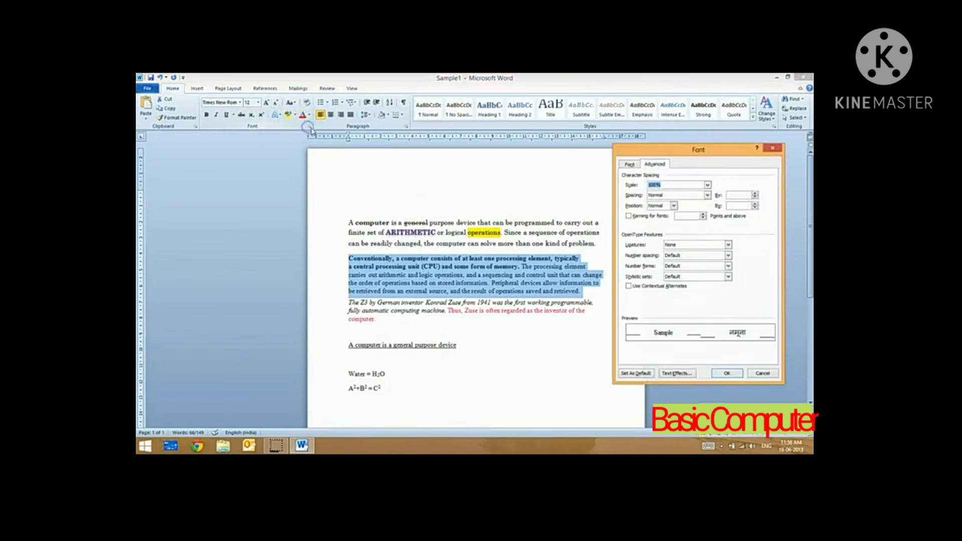
left_click(667, 195)
left_click(679, 215)
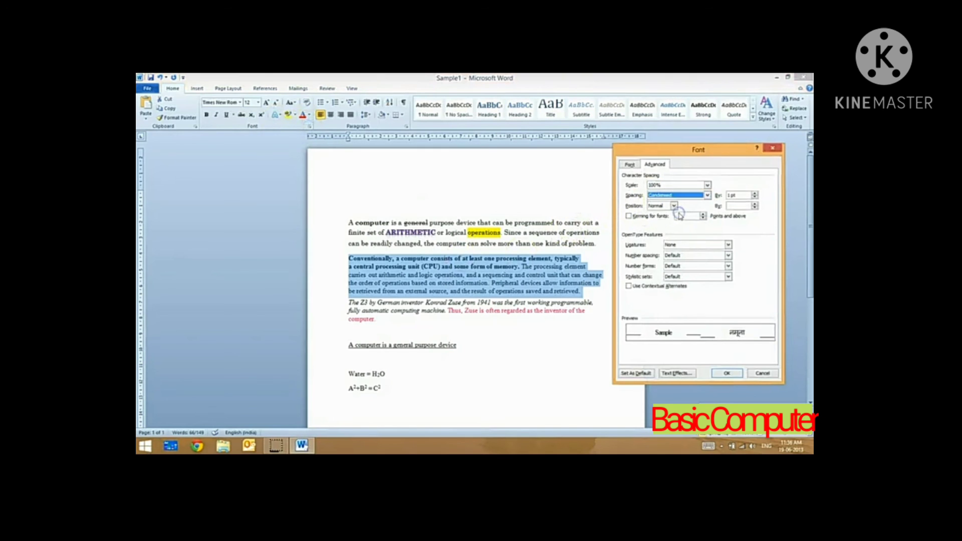
left_click(727, 373)
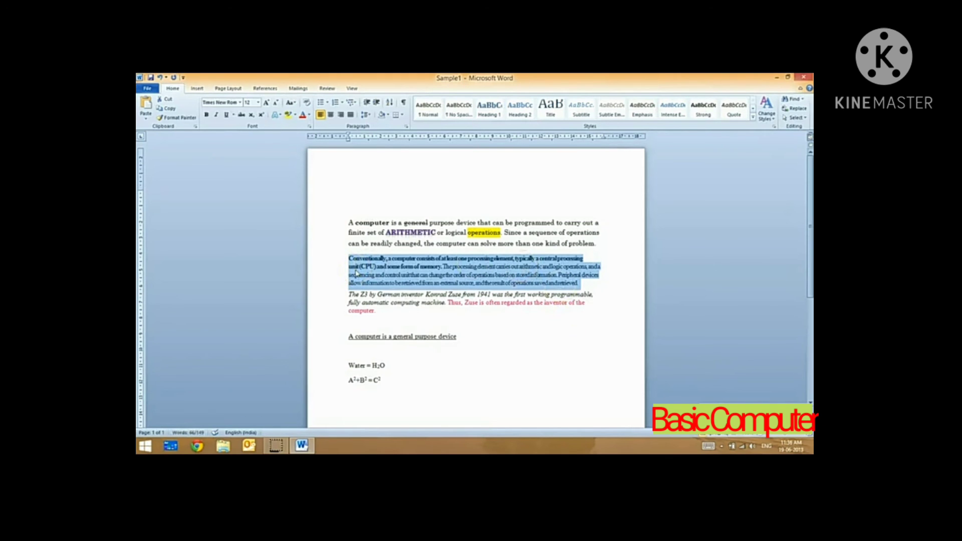
left_click(309, 126)
left_click(679, 194)
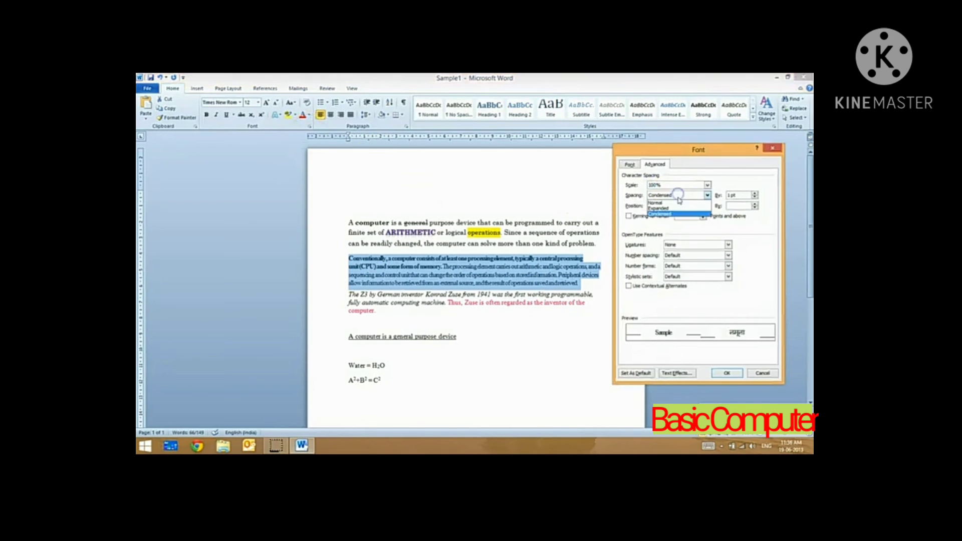
left_click(678, 203)
left_click(729, 374)
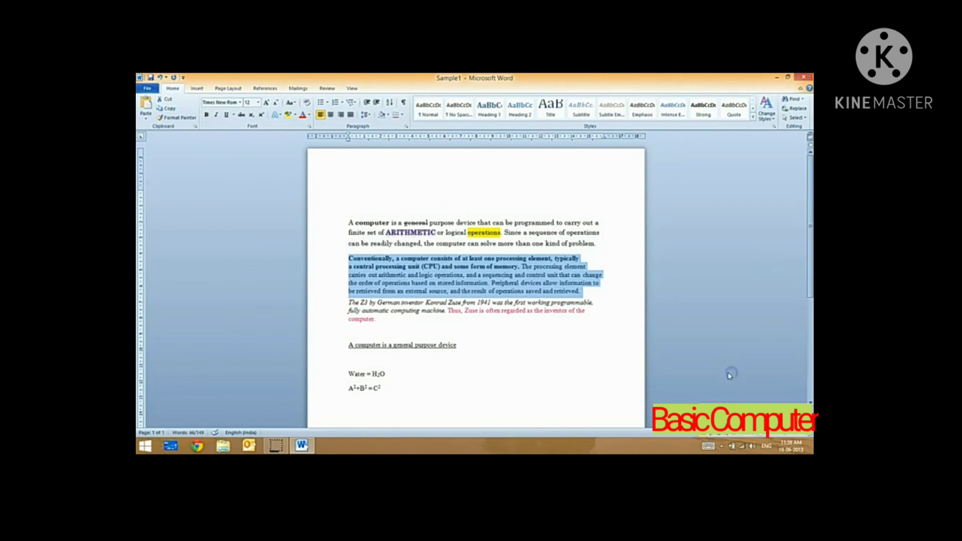